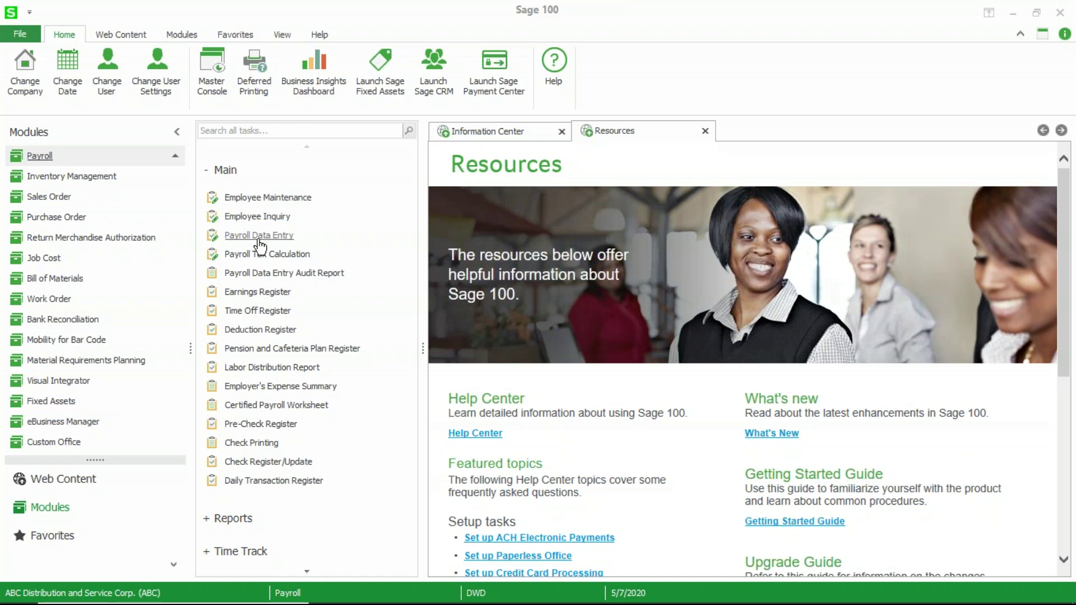
# - In Payroll Check Printing, create form code PR CHECK based on the Preprinted template
pyautogui.click(254, 443)
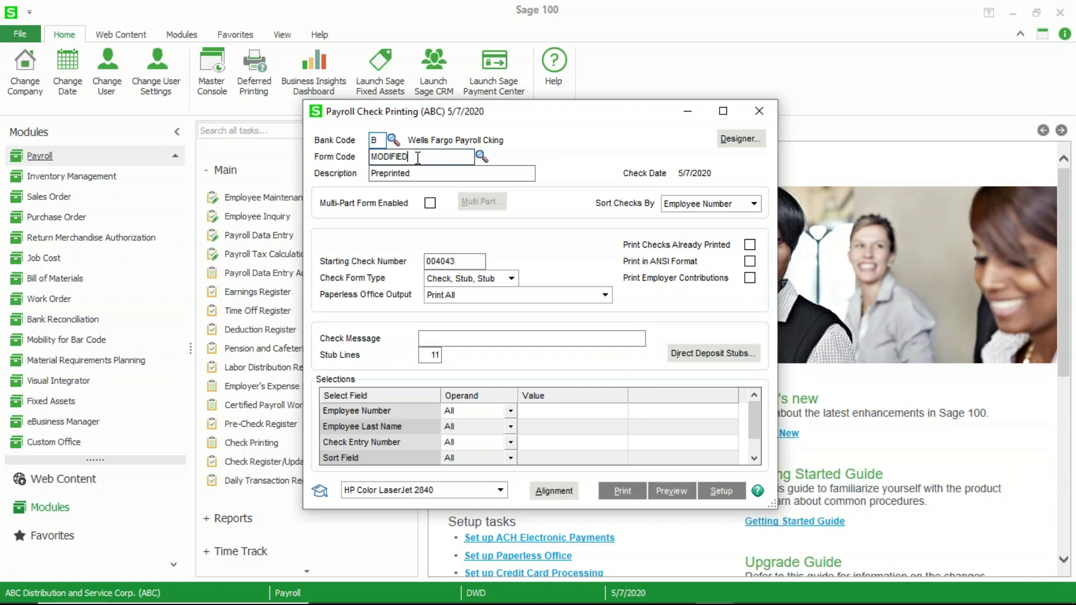
pyautogui.moveTo(417, 158); pyautogui.dragTo(362, 159)
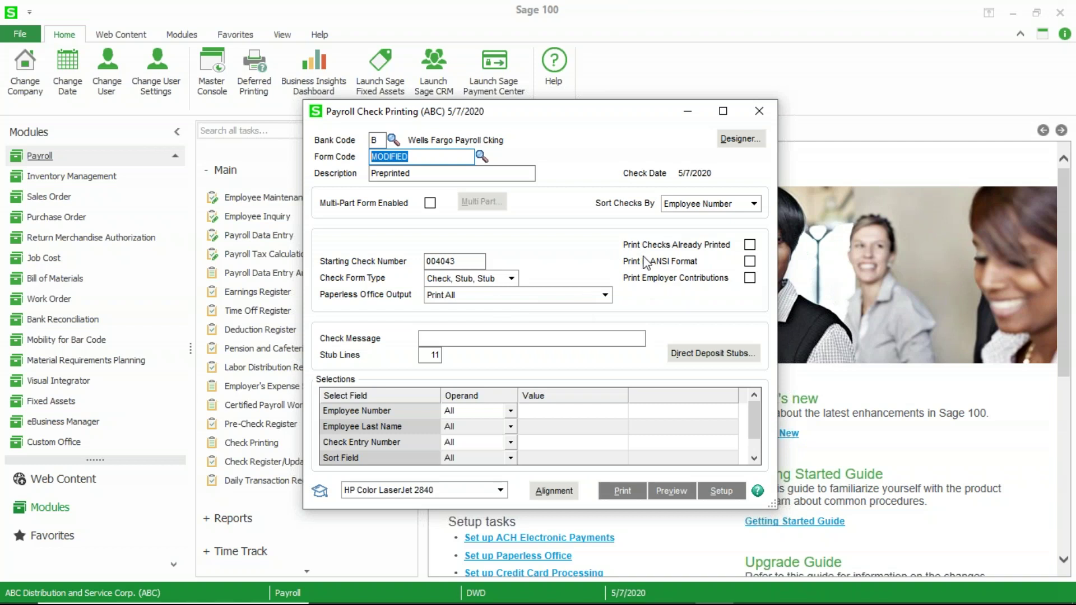
pyautogui.write('PR CHECK')
pyautogui.press('Tab')
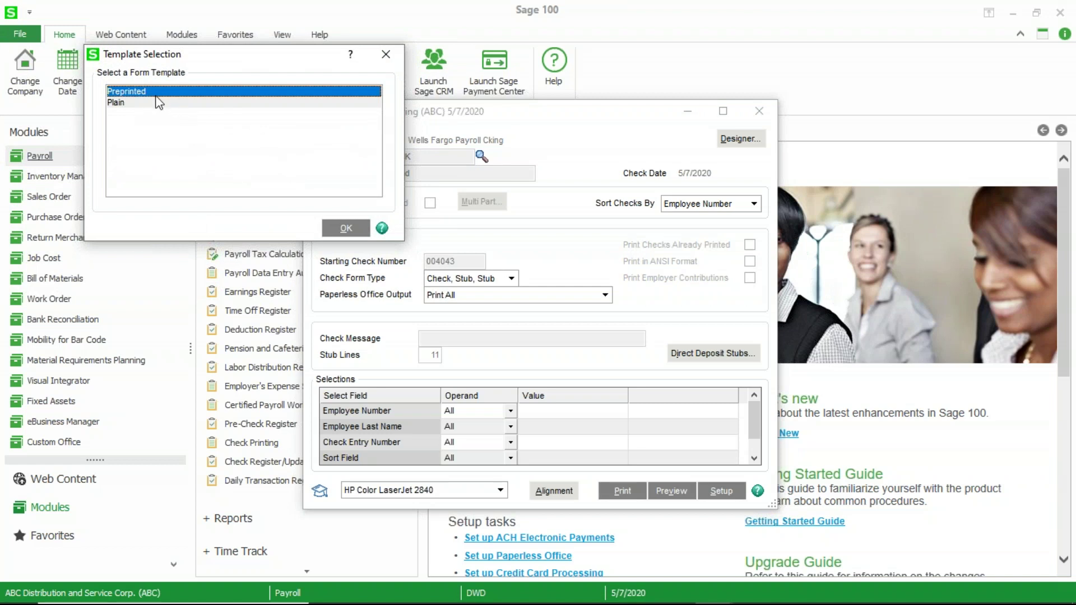
pyautogui.click(346, 229)
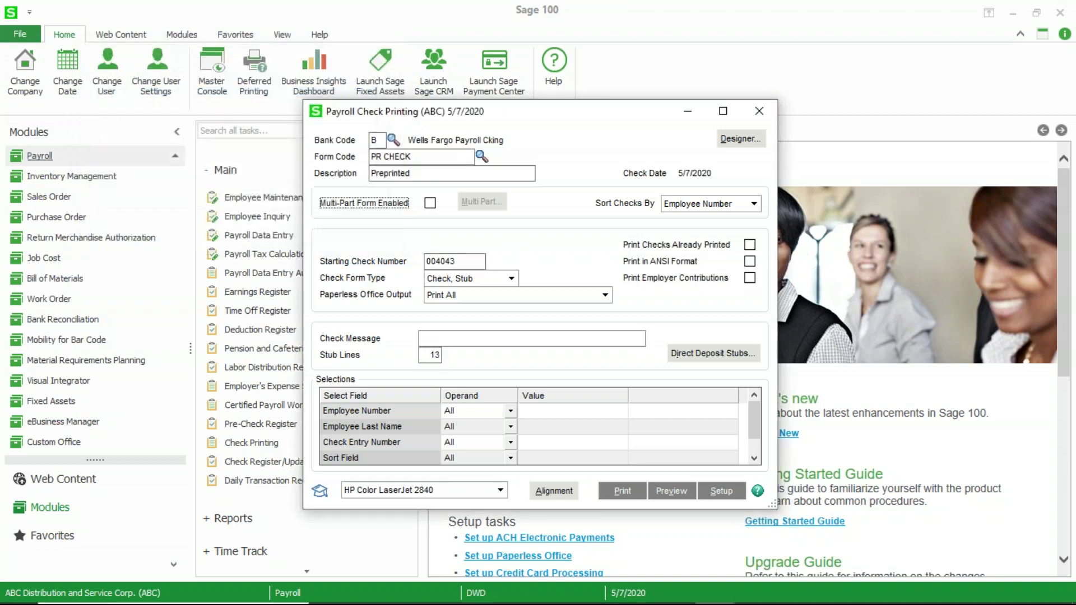
# - Open the Check Printing - Preprinted form in Crystal Reports Designer and dismiss the invalid printer warning
pyautogui.click(740, 140)
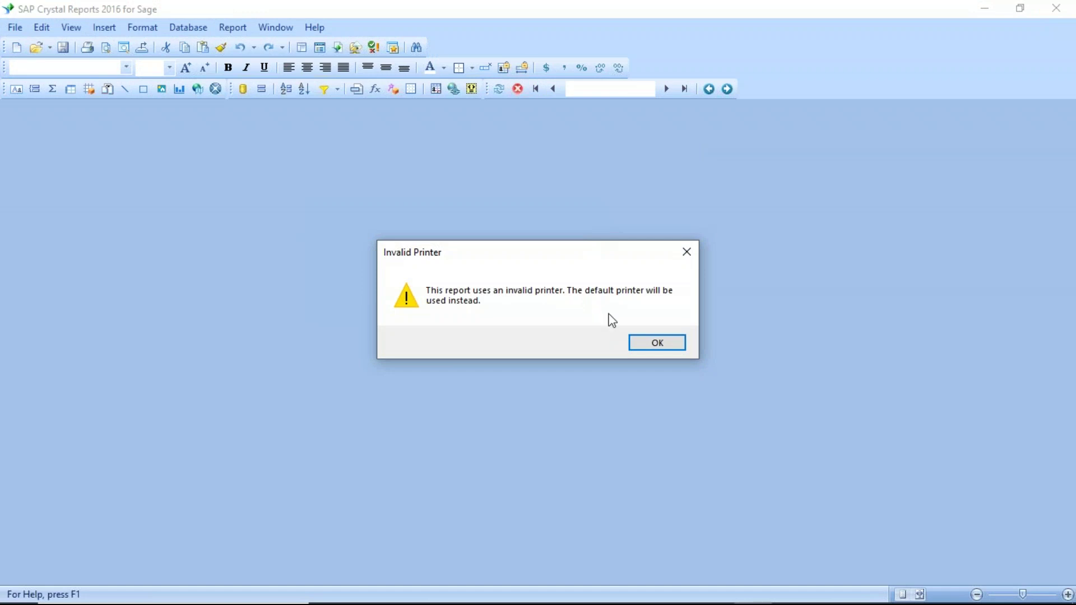
pyautogui.click(657, 343)
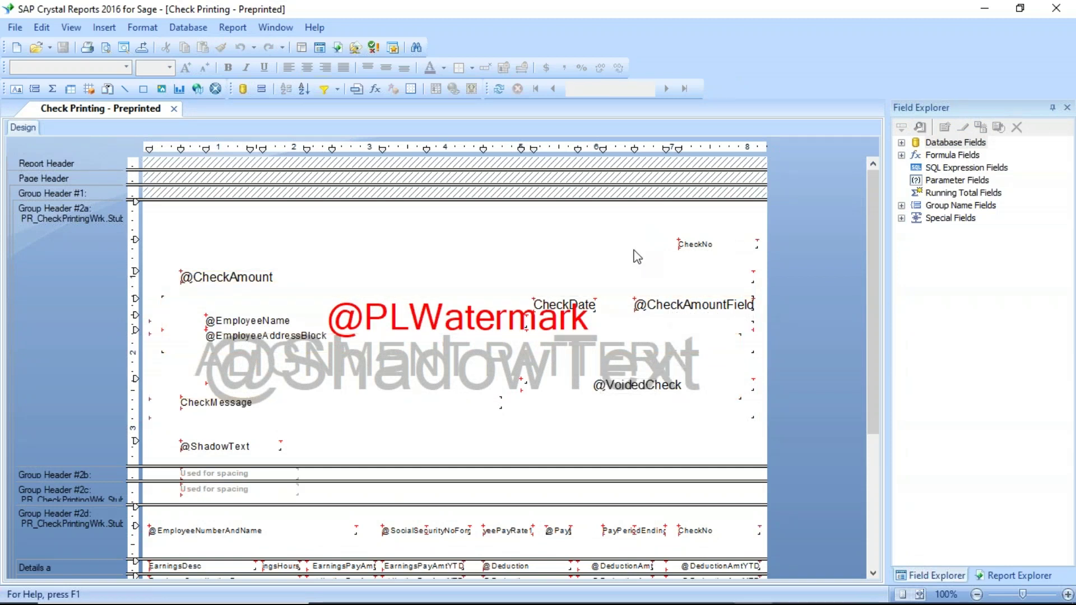
# - Enlarge Group Footer #2a to leave blank space below the net earnings line
pyautogui.scroll(-3, 626, 253)
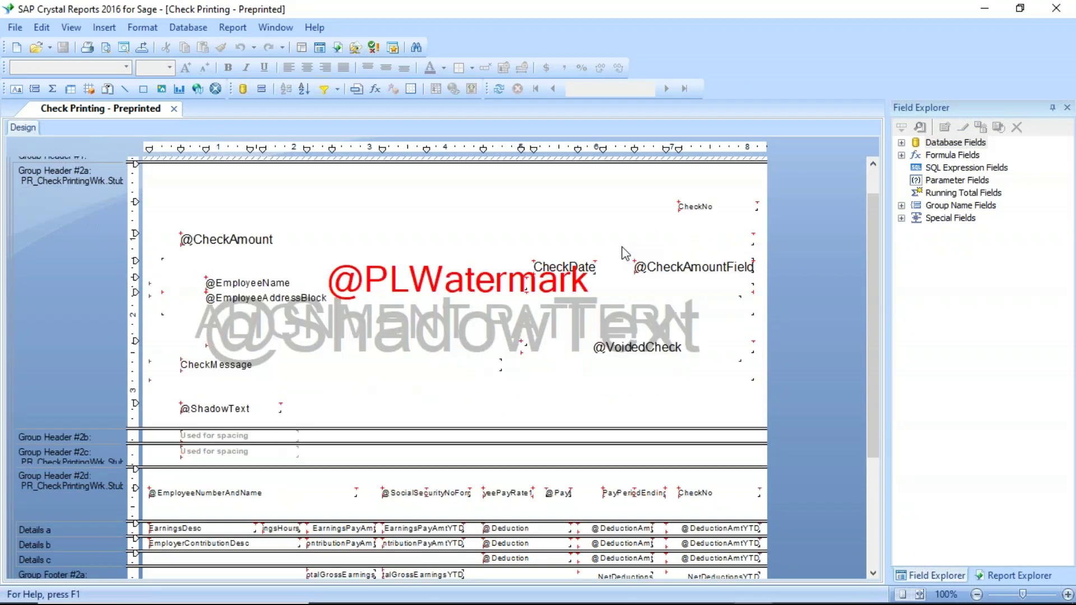
pyautogui.scroll(-2, 622, 257)
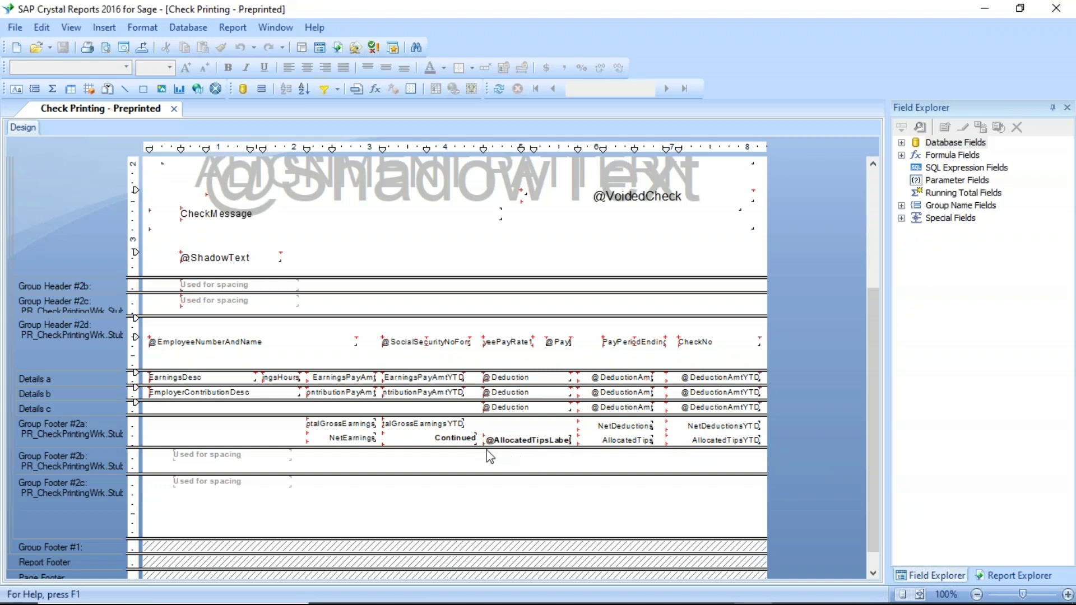
pyautogui.moveTo(482, 447); pyautogui.dragTo(479, 481)
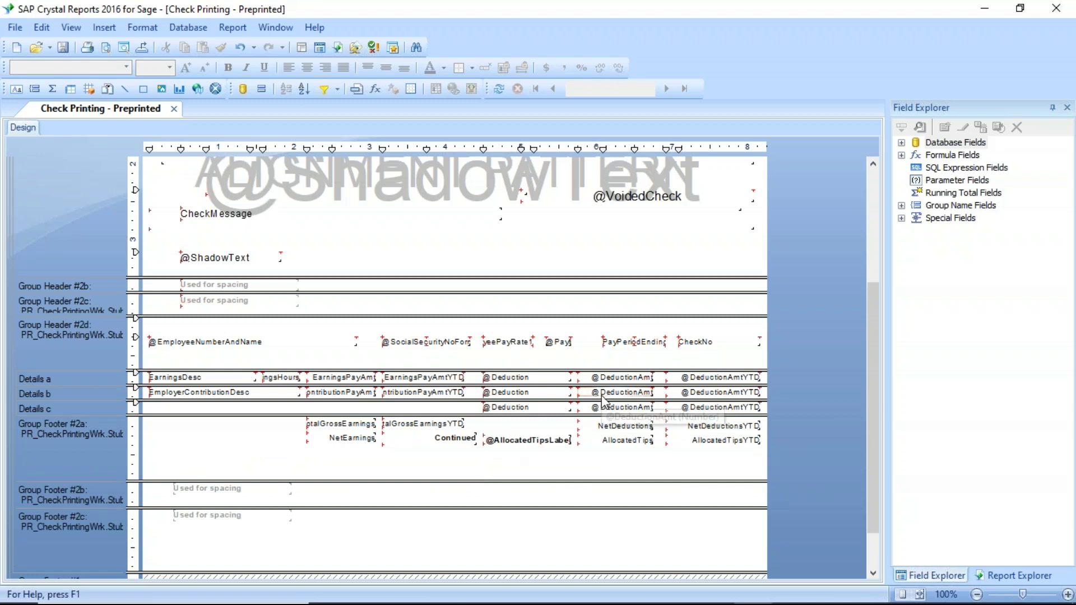
pyautogui.click(902, 143)
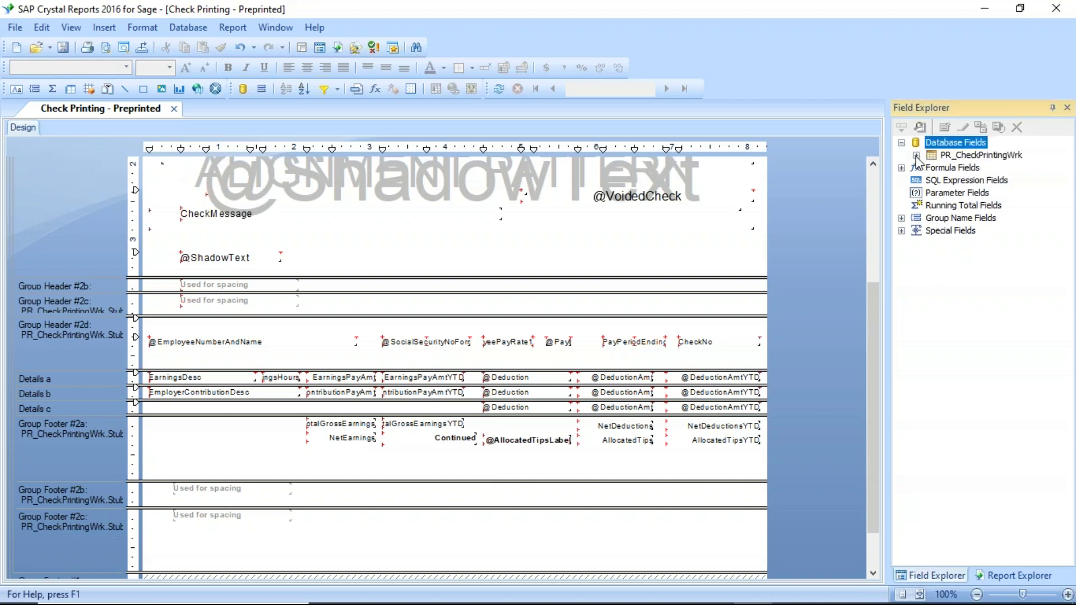
# - Place the PR_CheckPrintingWrk field HoursAccruedTimeOff1 in Group Footer #2a below NetEarnings
pyautogui.click(916, 156)
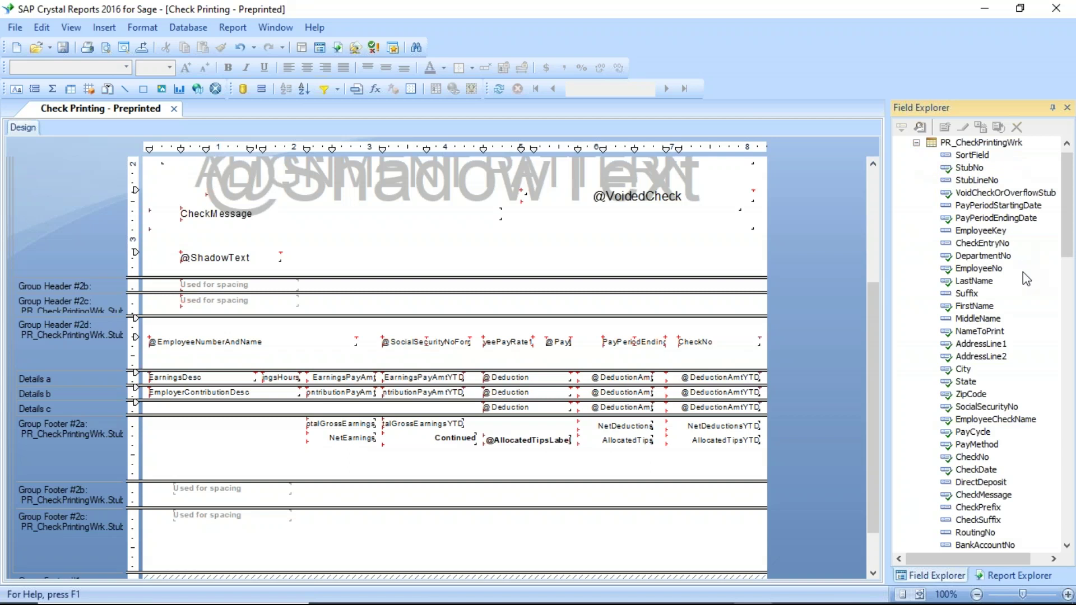
pyautogui.scroll(-7, 1024, 340)
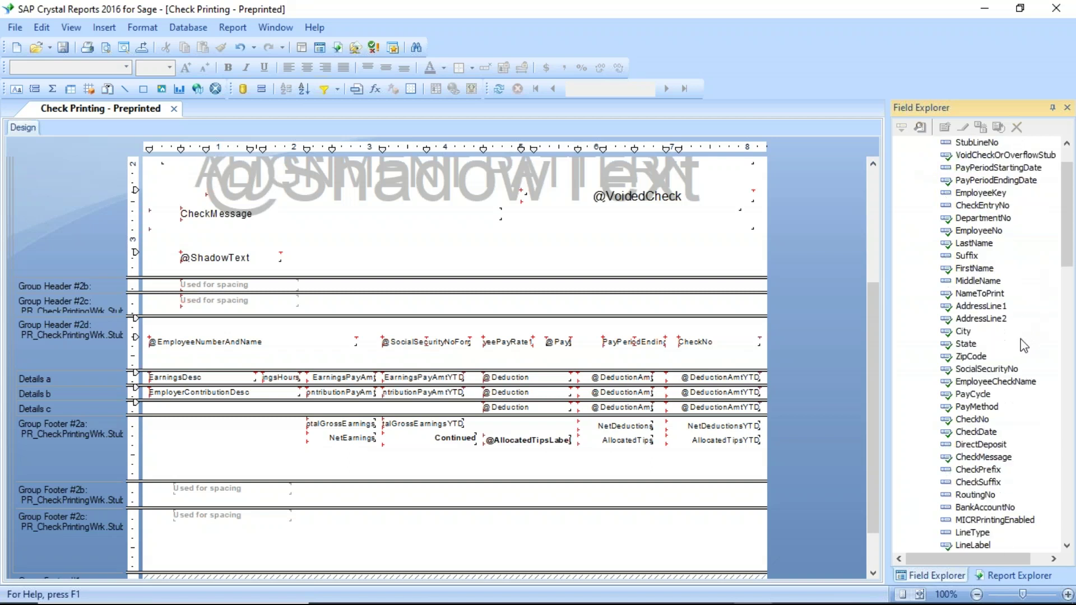
pyautogui.scroll(-8, 1021, 343)
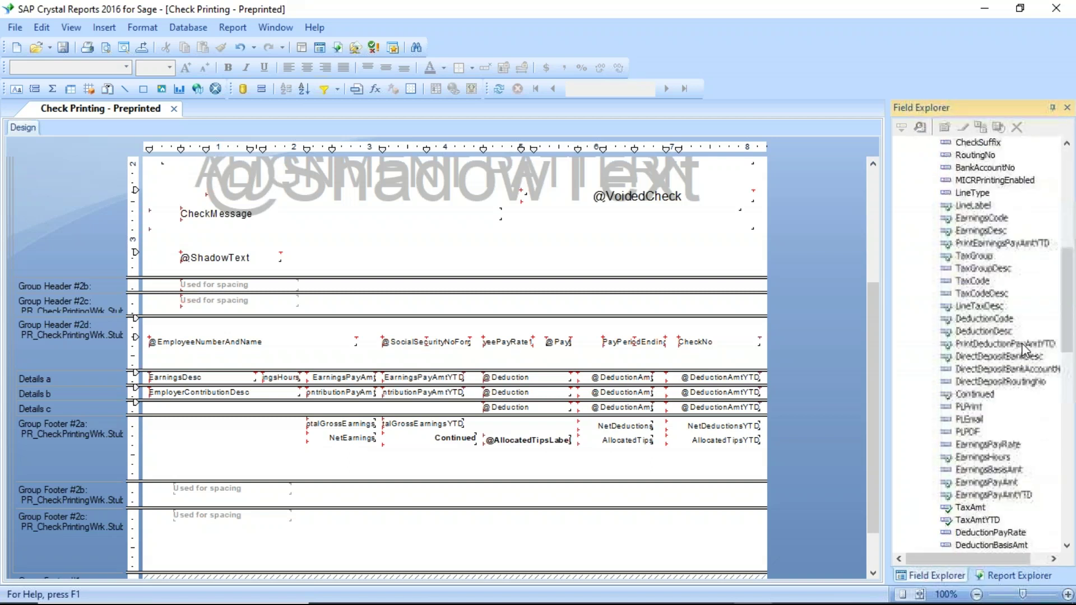
pyautogui.scroll(-4, 1013, 356)
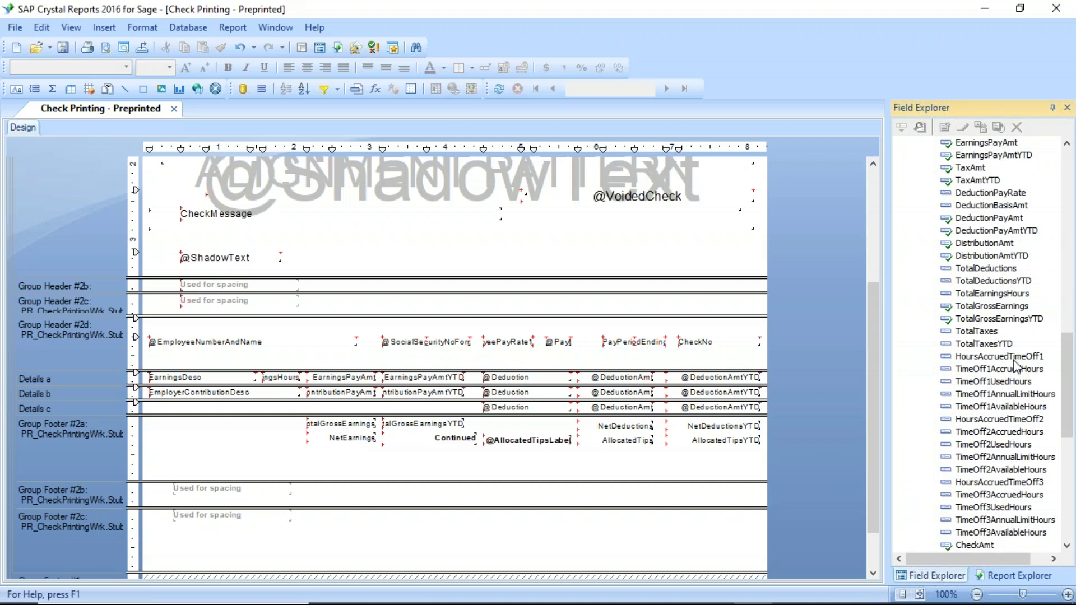
pyautogui.scroll(-1, 1018, 369)
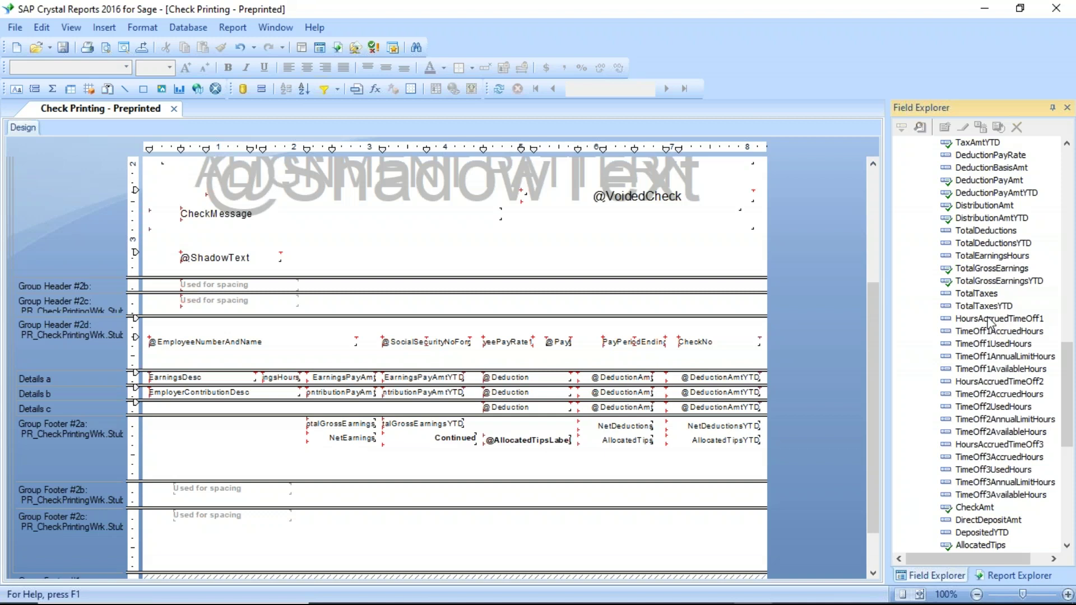
pyautogui.moveTo(980, 317); pyautogui.dragTo(240, 470)
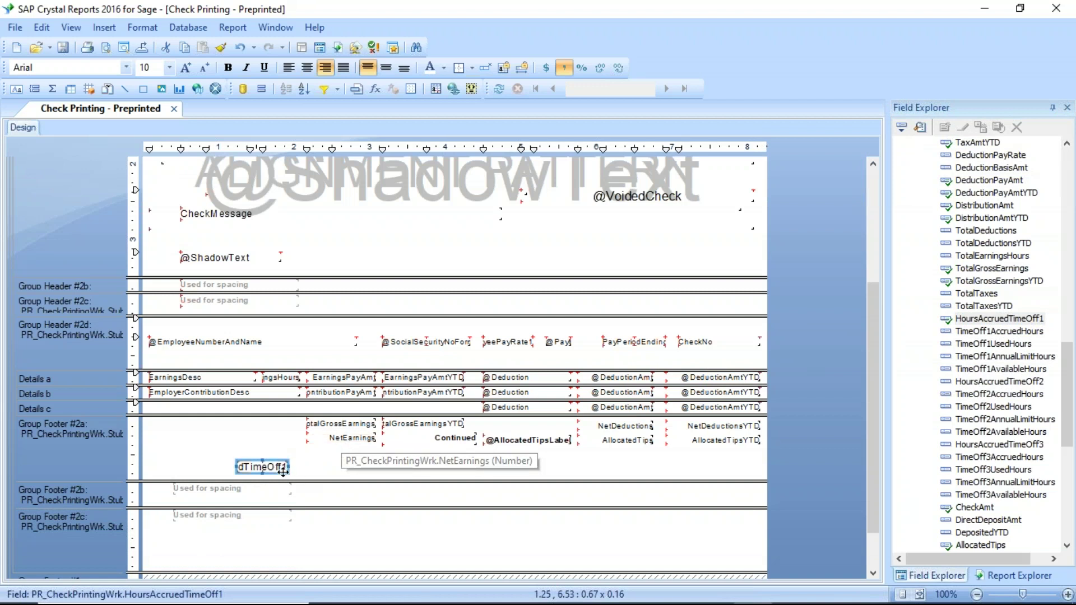
# - Set the HoursAccruedTimeOff1 field to 8-point text and widen it to 0.75 inches
pyautogui.click(346, 438)
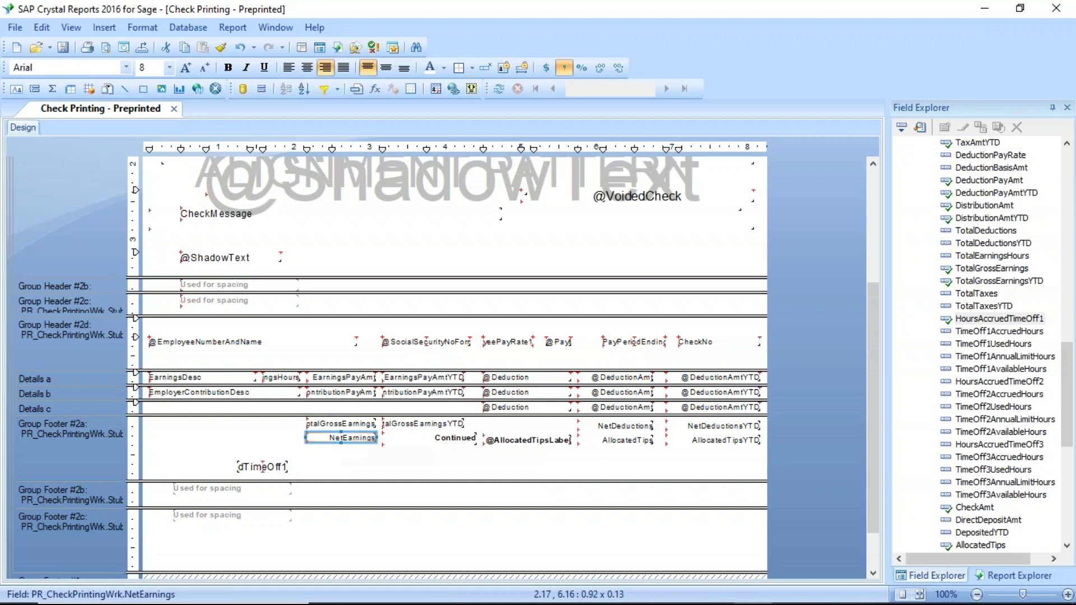
pyautogui.click(263, 467)
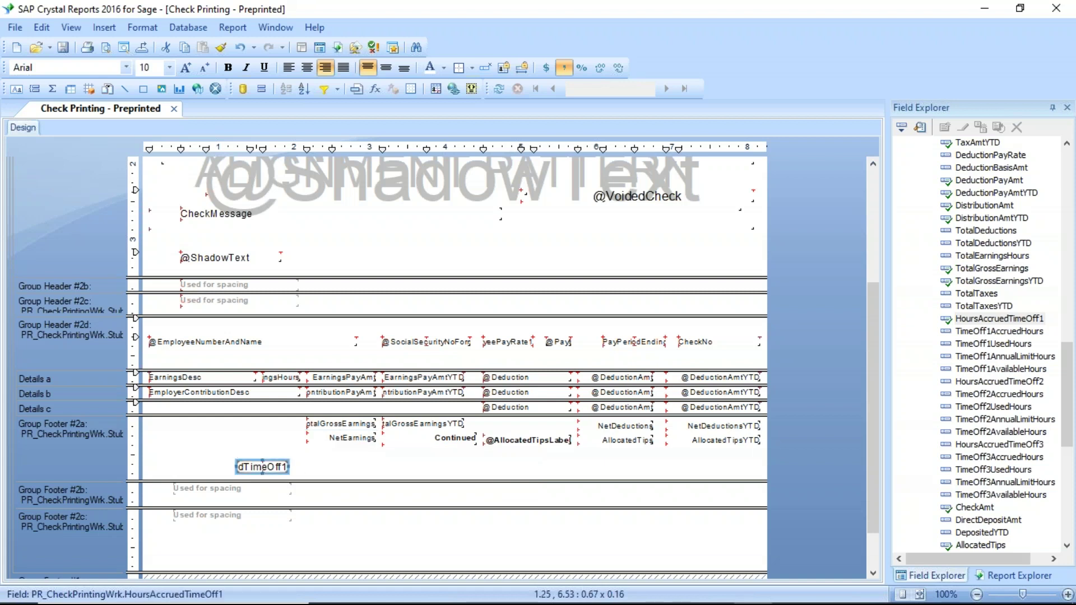
pyautogui.click(206, 68)
pyautogui.click(205, 69)
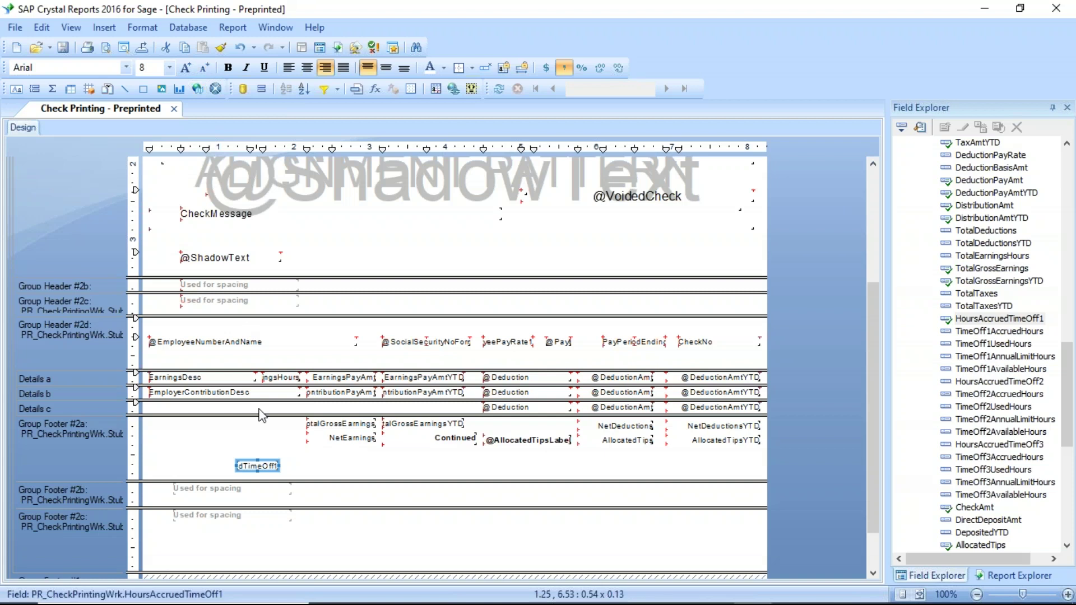
pyautogui.moveTo(278, 466); pyautogui.dragTo(294, 467)
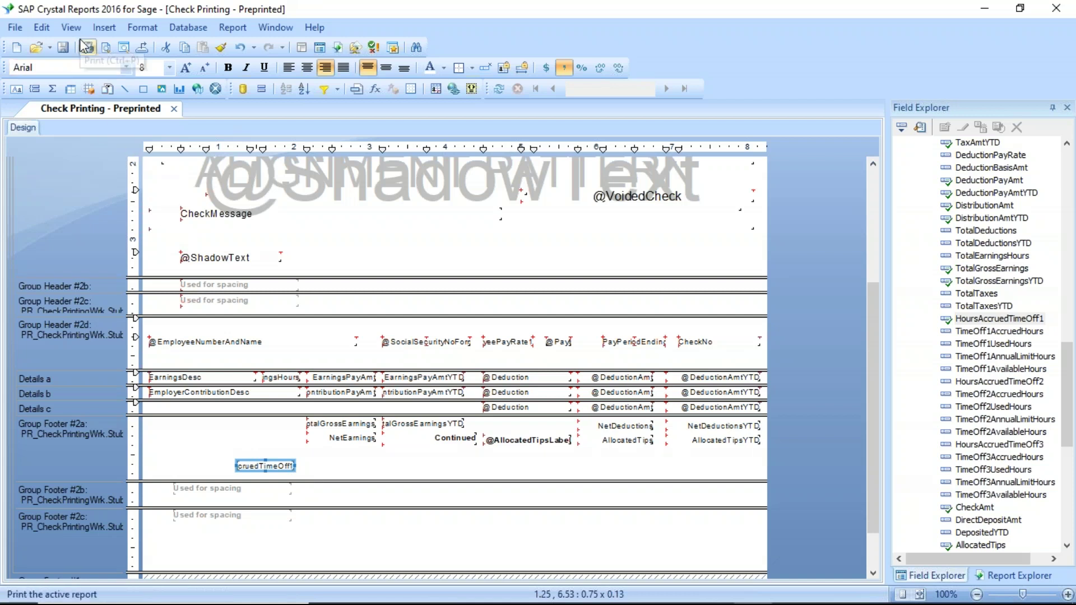
pyautogui.click(108, 28)
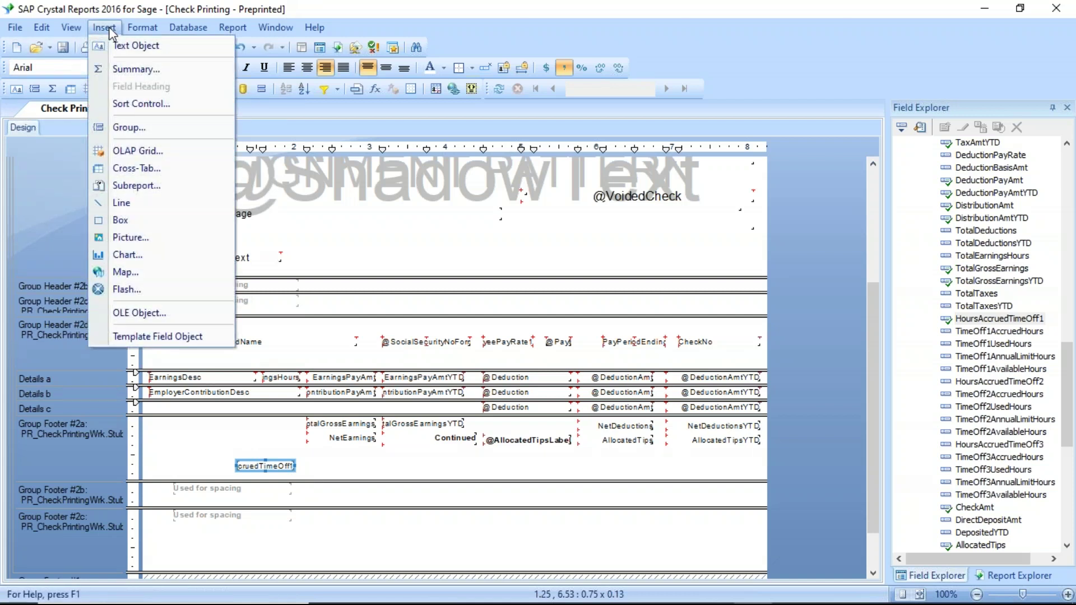
# - Add an 8-point 'Vacation Accrued' text label left of the accrued field, then place TimeOff1AccruedHours
pyautogui.click(137, 49)
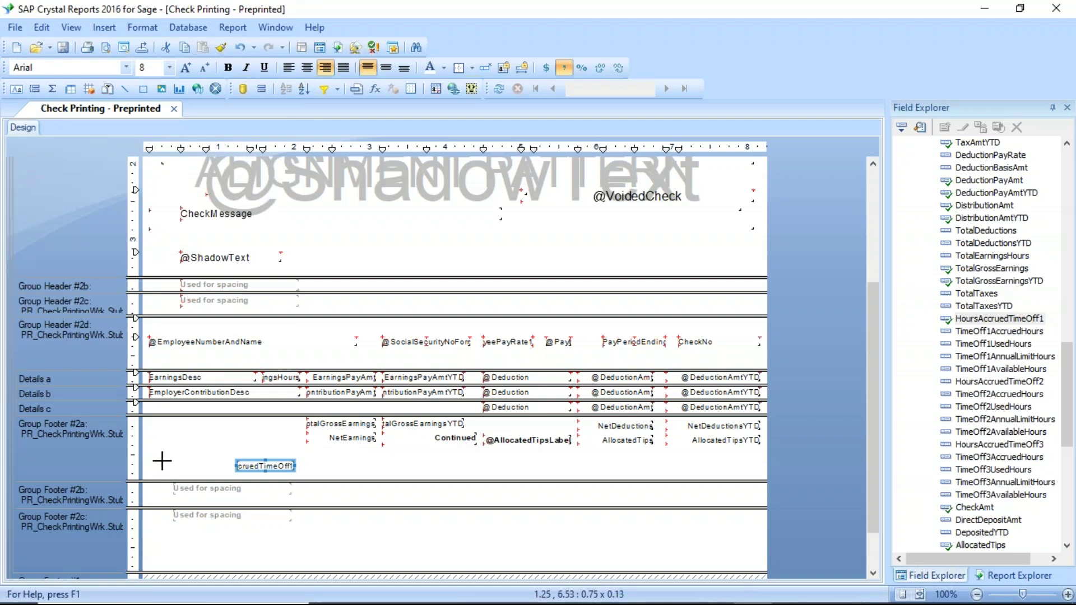
pyautogui.moveTo(161, 460); pyautogui.dragTo(232, 474)
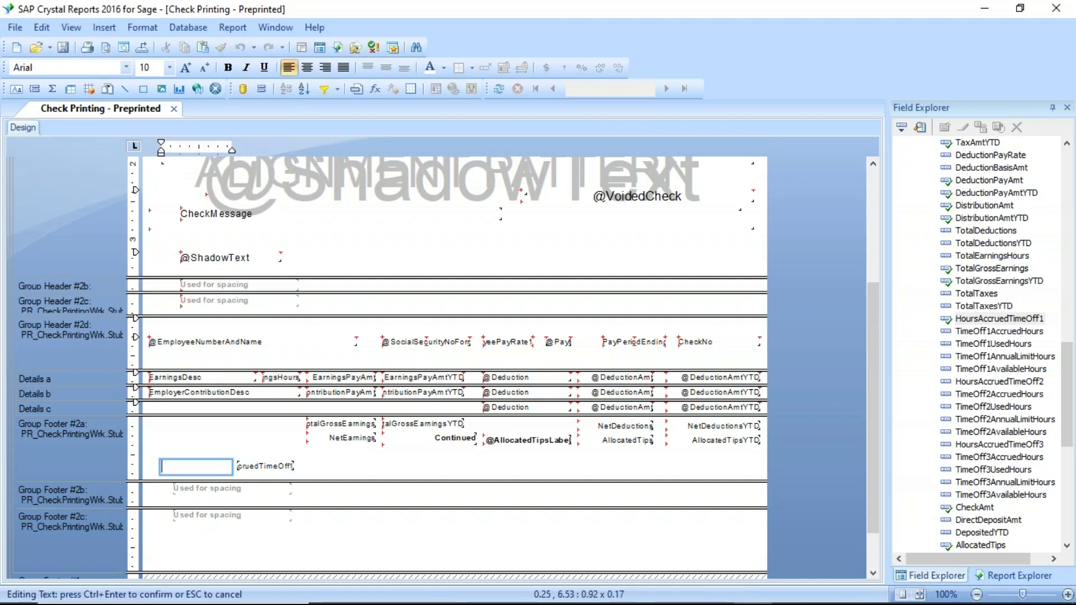
pyautogui.write('Vacation Accrued')
pyautogui.click(336, 471)
pyautogui.click(211, 470)
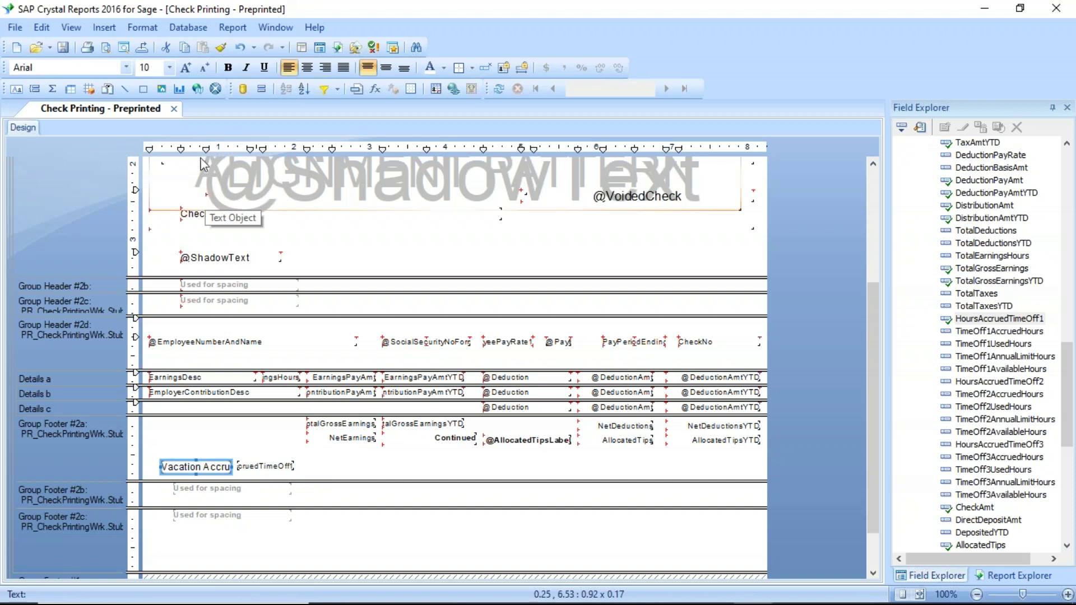
pyautogui.click(206, 69)
pyautogui.click(205, 68)
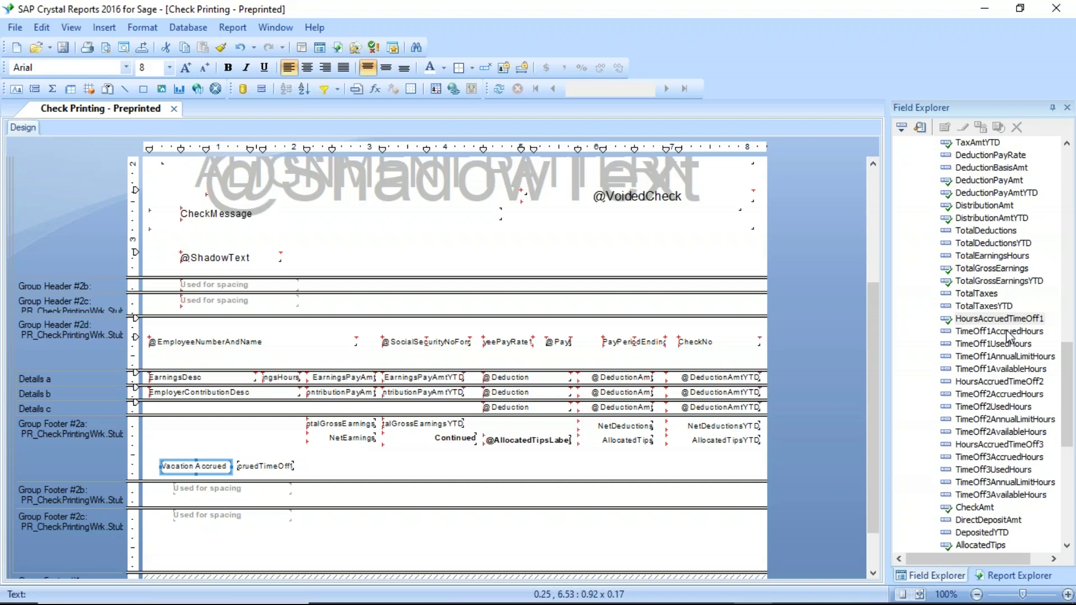
pyautogui.moveTo(1006, 332); pyautogui.dragTo(385, 468)
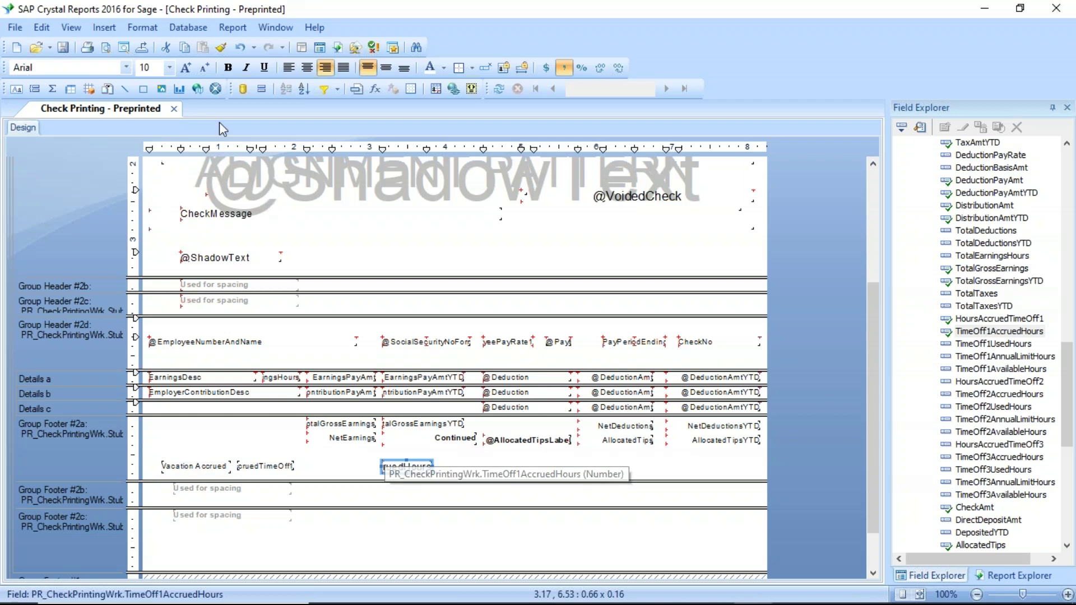
# - Set TimeOff1AccruedHours to 8 points and paste a copy of the Vacation Accrued label beside it
pyautogui.click(206, 69)
pyautogui.click(205, 68)
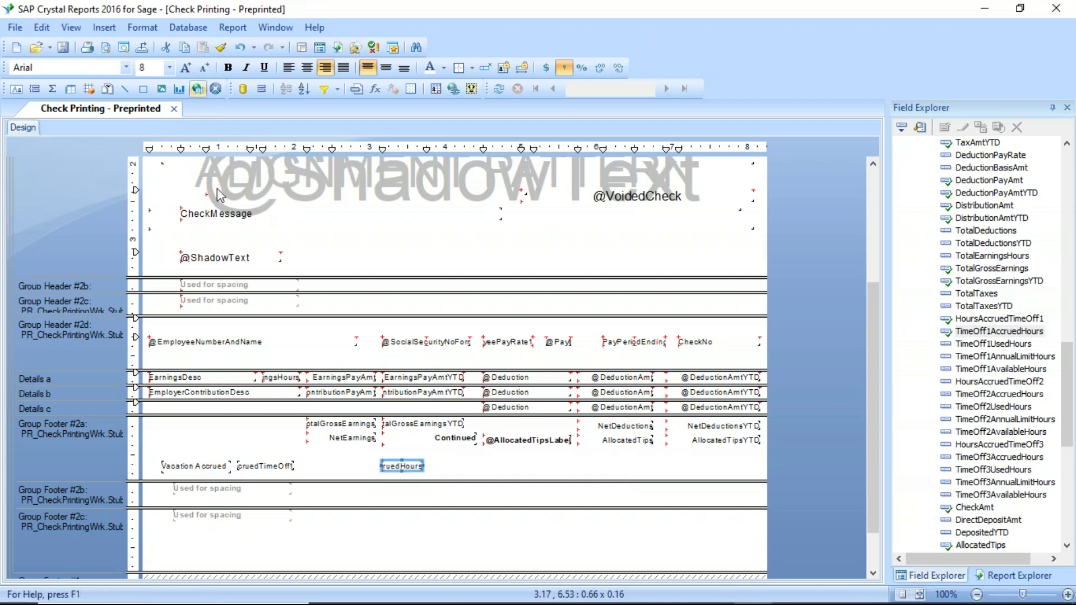
pyautogui.click(196, 466)
pyautogui.rightClick(196, 467)
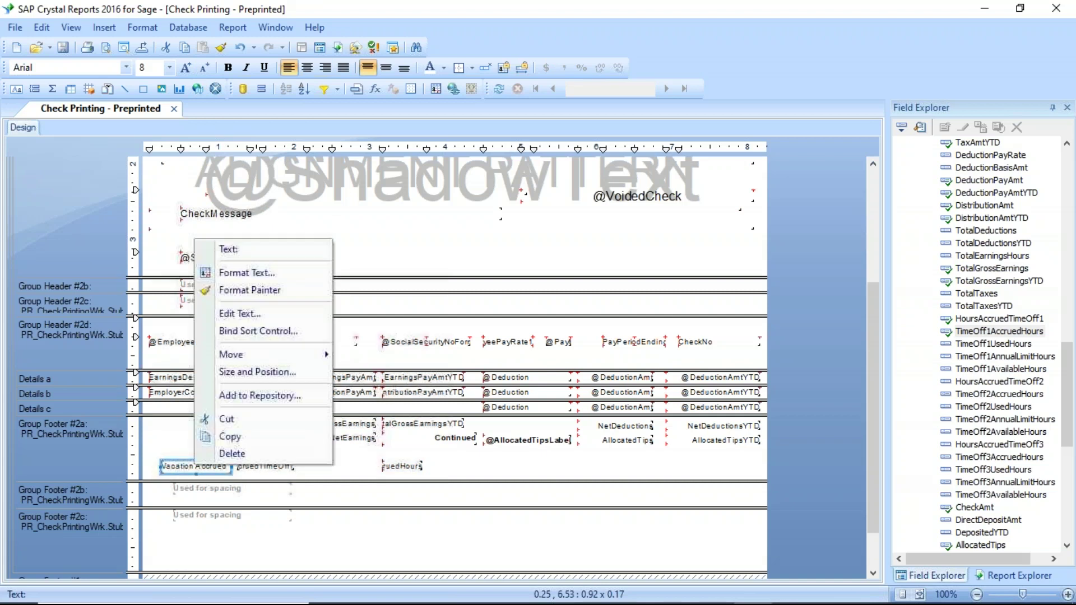
pyautogui.click(240, 443)
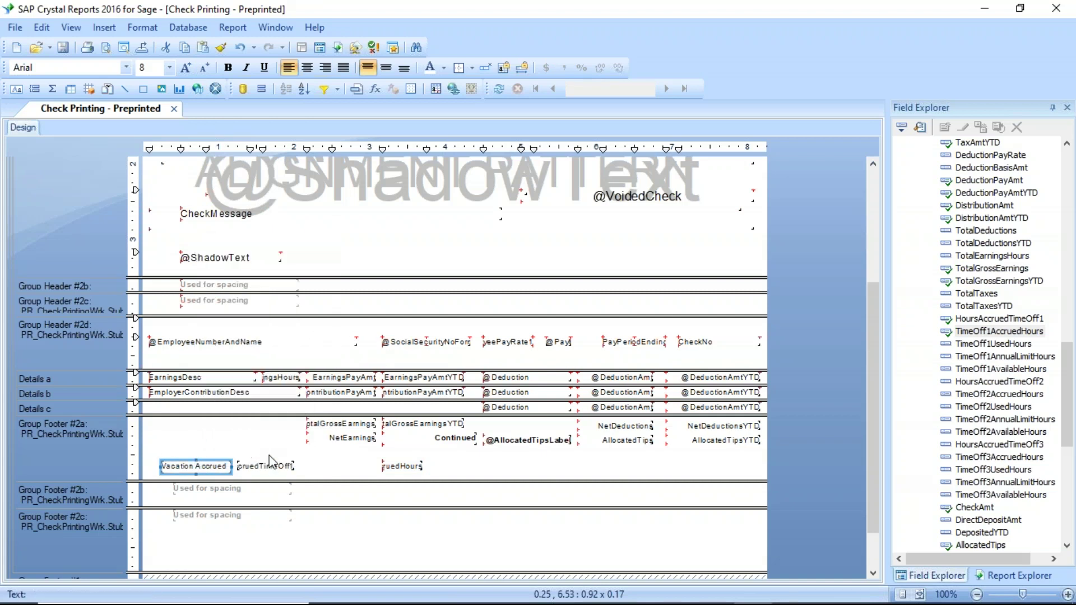
pyautogui.rightClick(318, 466)
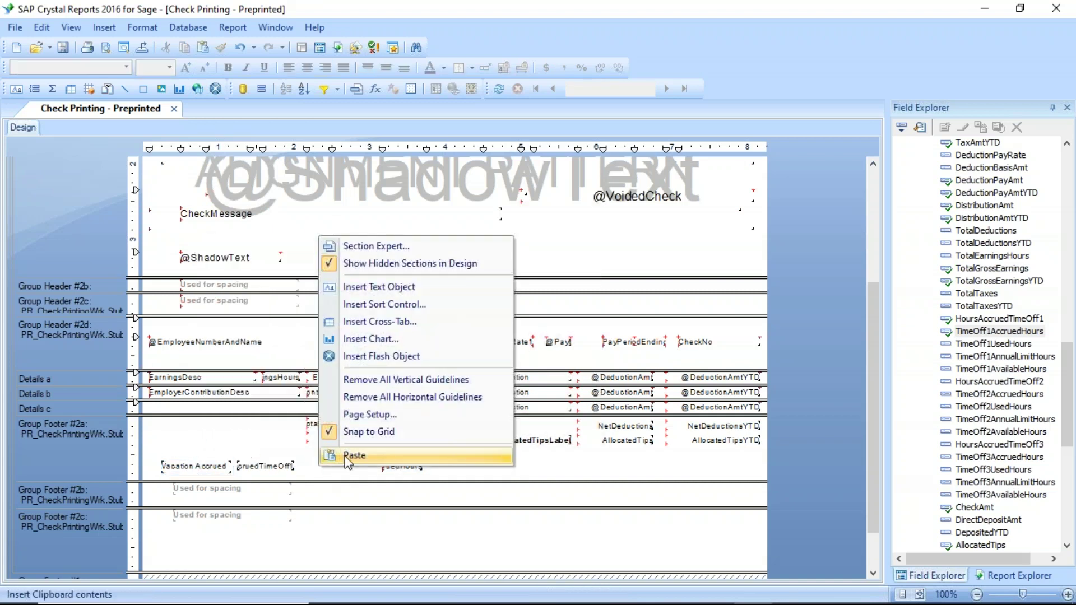
pyautogui.click(350, 455)
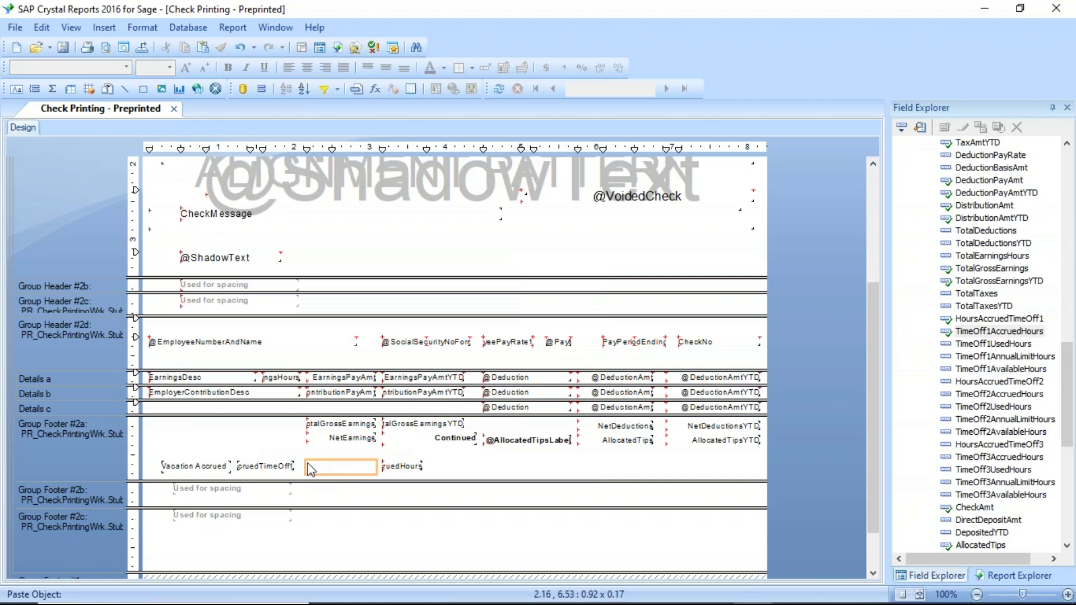
pyautogui.click(307, 468)
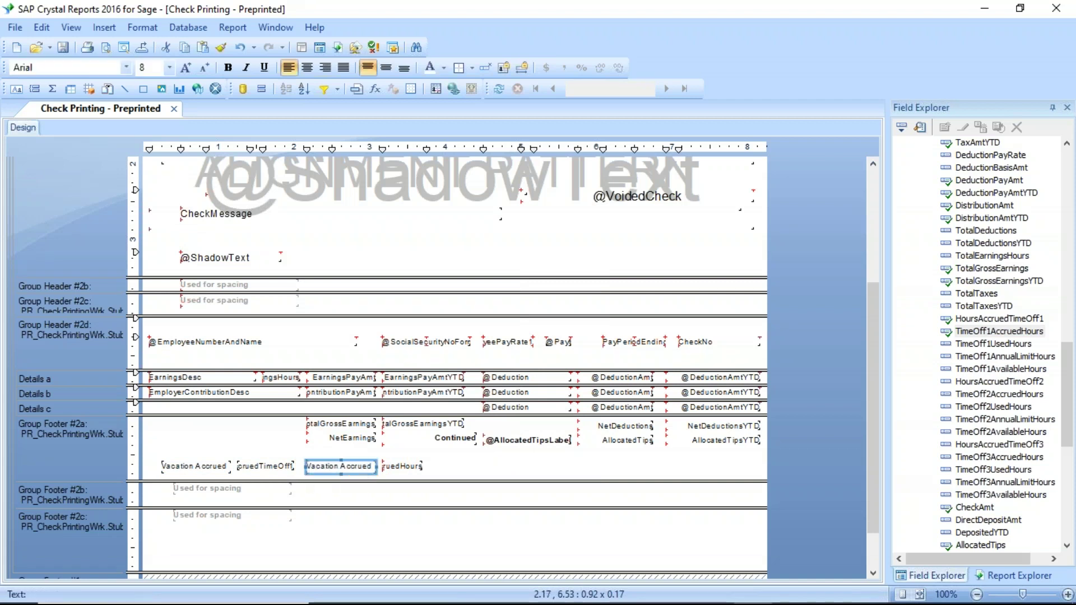
# - Change the pasted label to 'Total Vacation Accrued', shift the accrued hours field right, and widen the label
pyautogui.doubleClick(335, 469)
pyautogui.hotkey('ctrl', 'BackSpace')
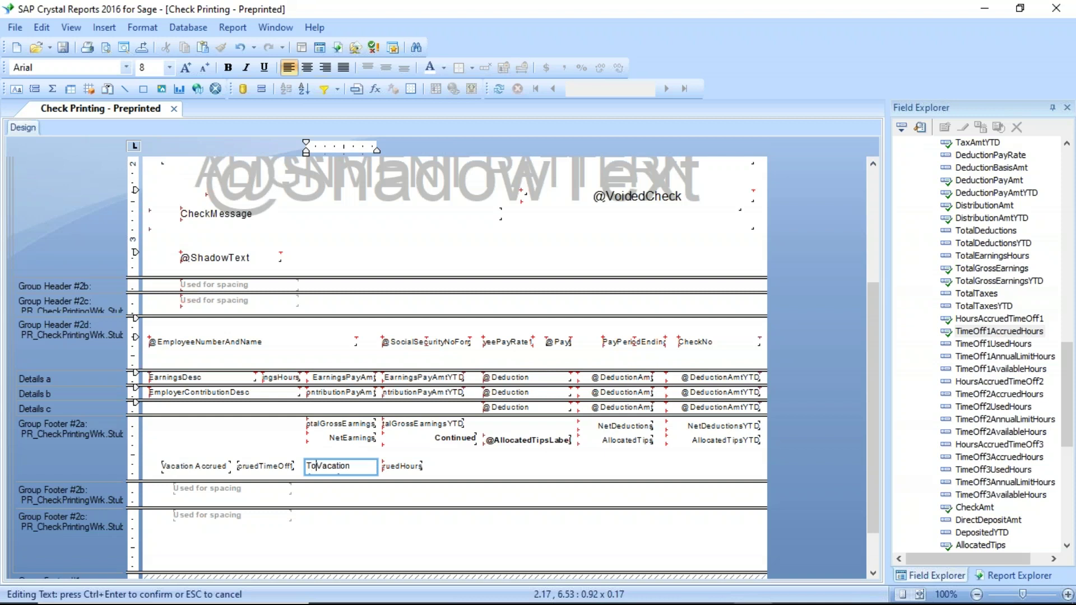
pyautogui.press('Home')
pyautogui.write('Total')
pyautogui.click(456, 474)
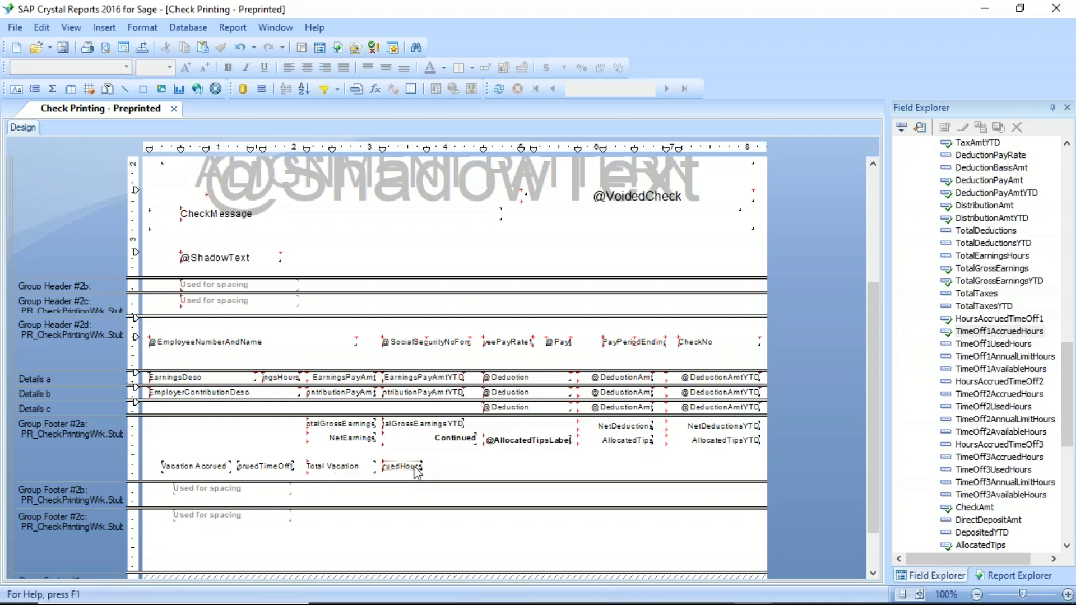
pyautogui.moveTo(417, 472); pyautogui.dragTo(461, 472)
pyautogui.click(343, 469)
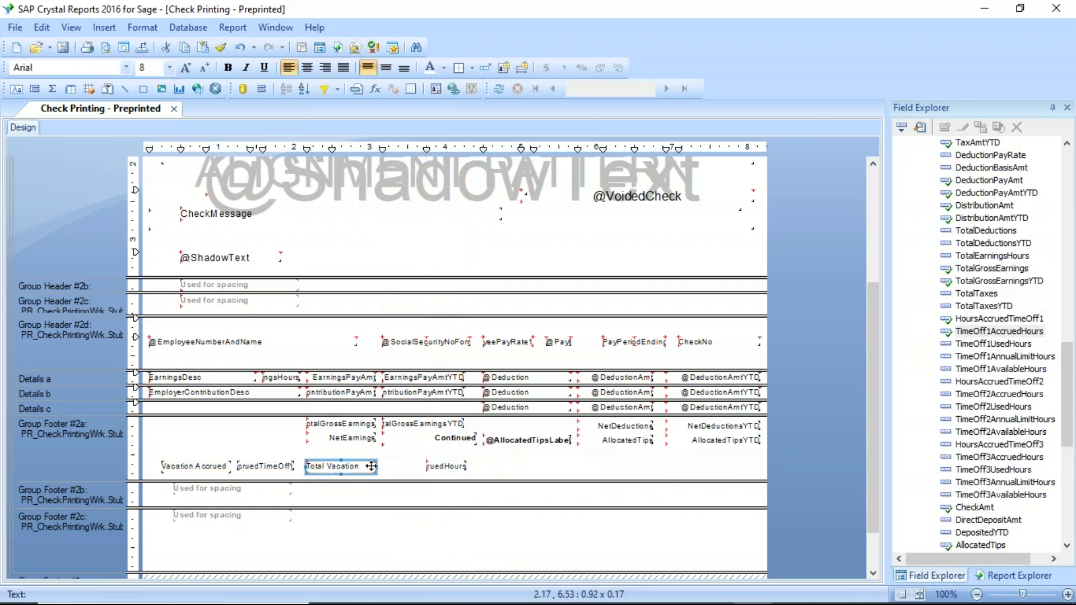
pyautogui.moveTo(376, 467); pyautogui.dragTo(408, 470)
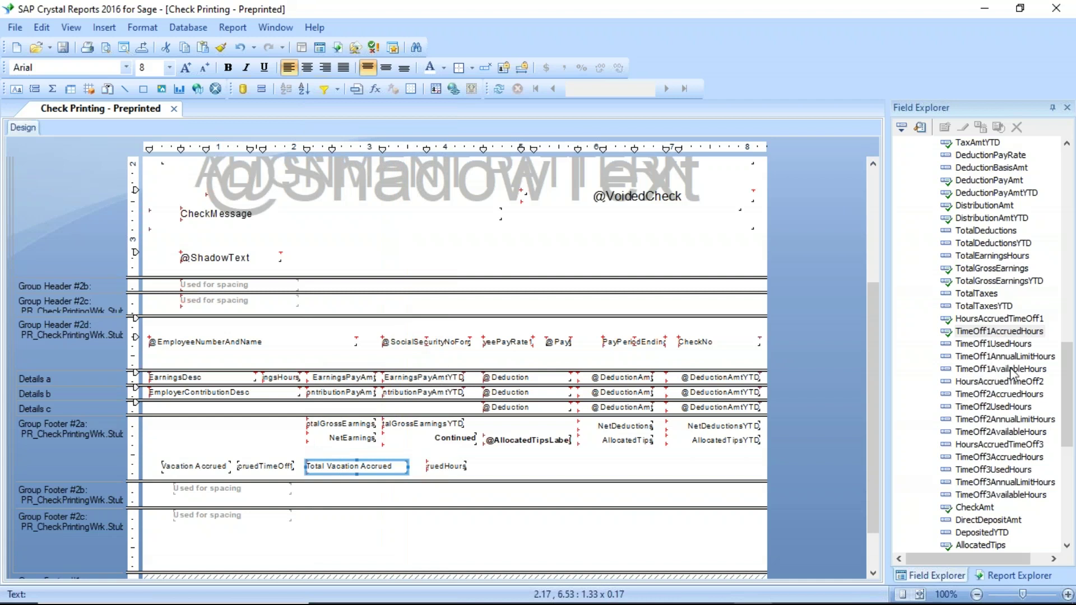
pyautogui.moveTo(1001, 343); pyautogui.dragTo(562, 472)
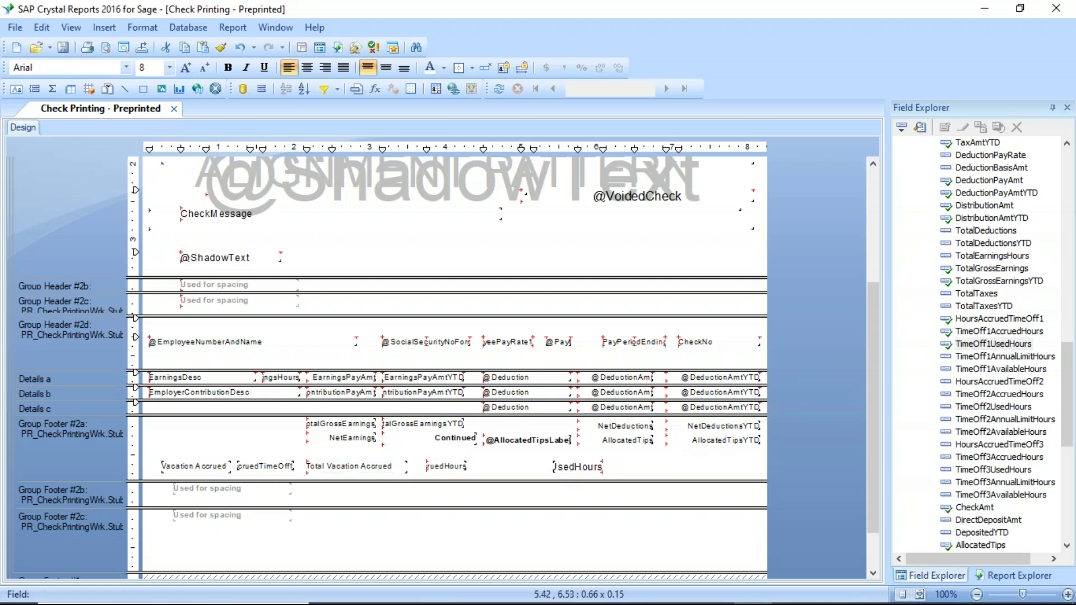
# - Set TimeOff1UsedHours to 8 points and paste a copy of the Total Vacation Accrued label before it
pyautogui.click(207, 70)
pyautogui.click(207, 70)
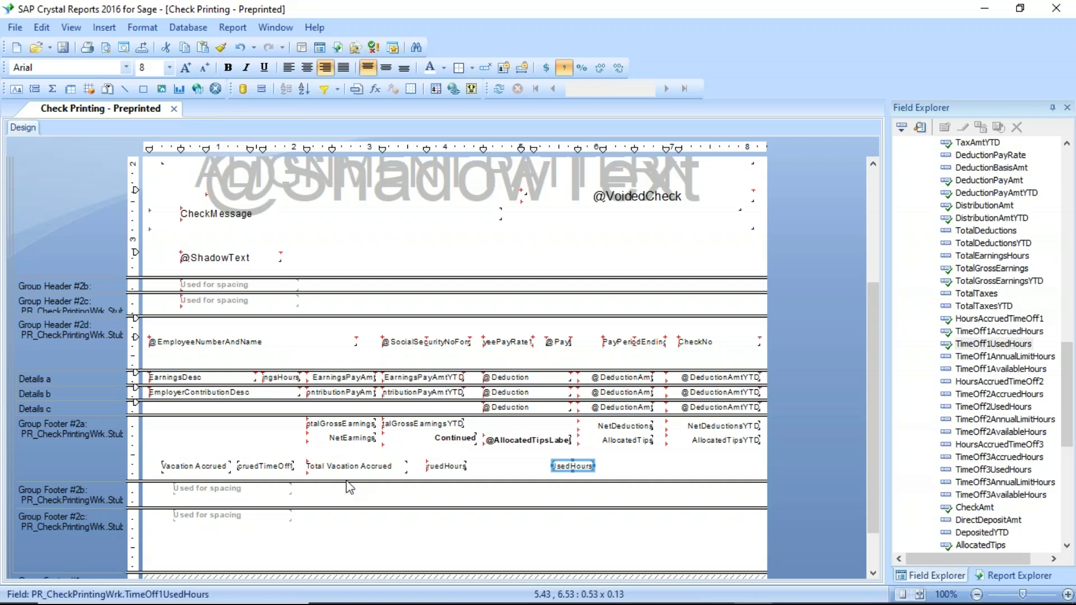
pyautogui.rightClick(358, 470)
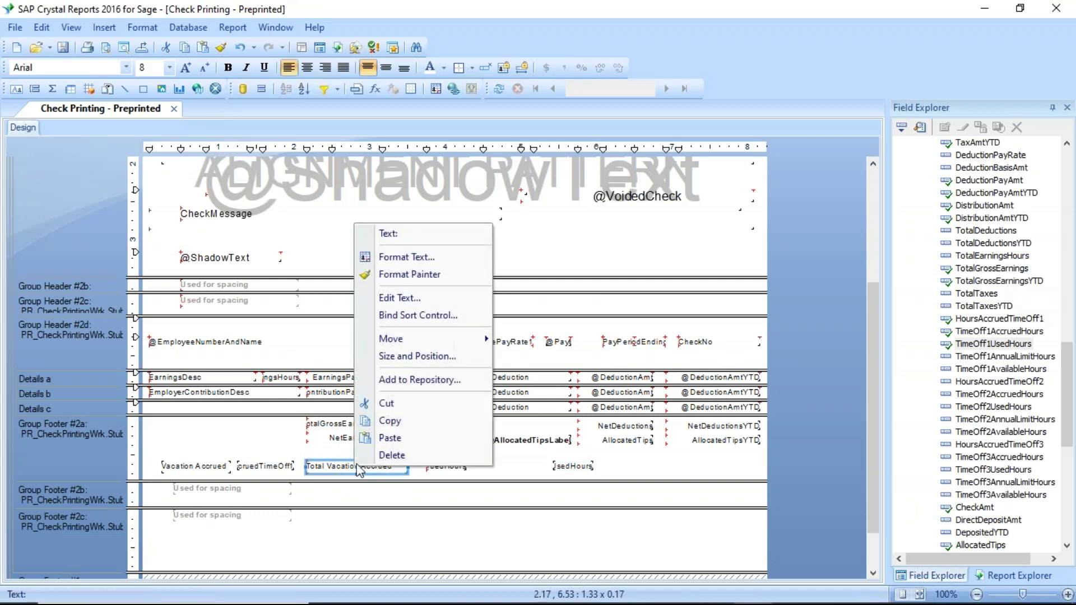
pyautogui.click(391, 422)
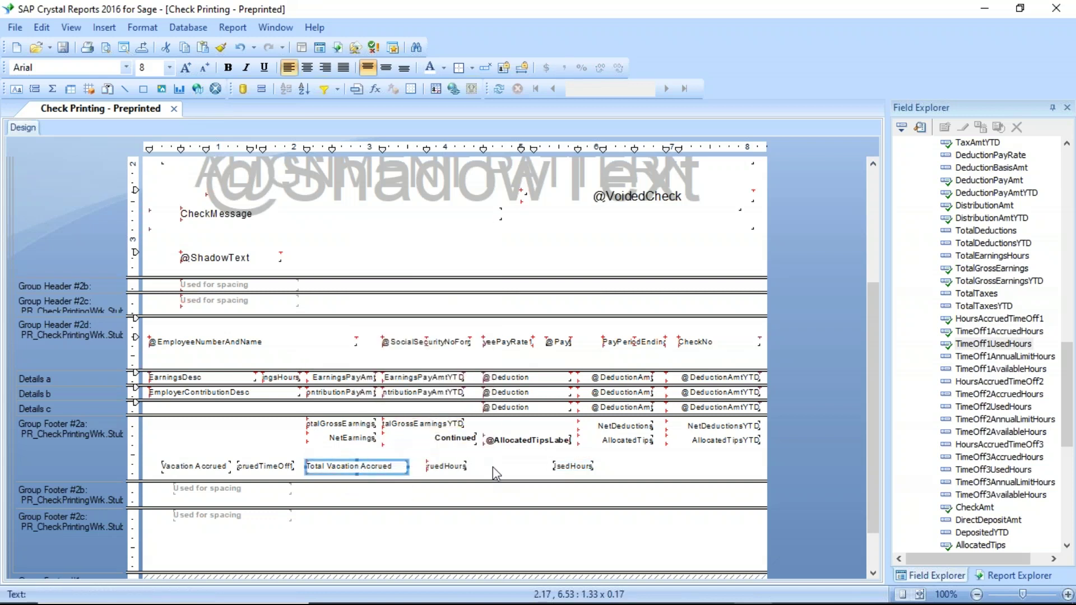
pyautogui.rightClick(492, 467)
pyautogui.click(524, 452)
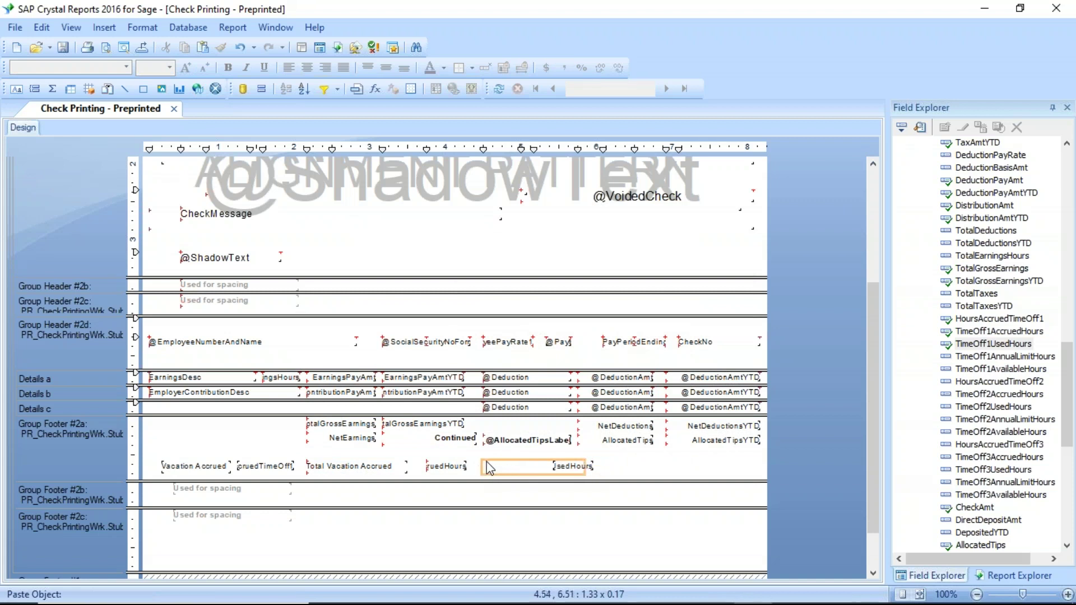
pyautogui.click(482, 466)
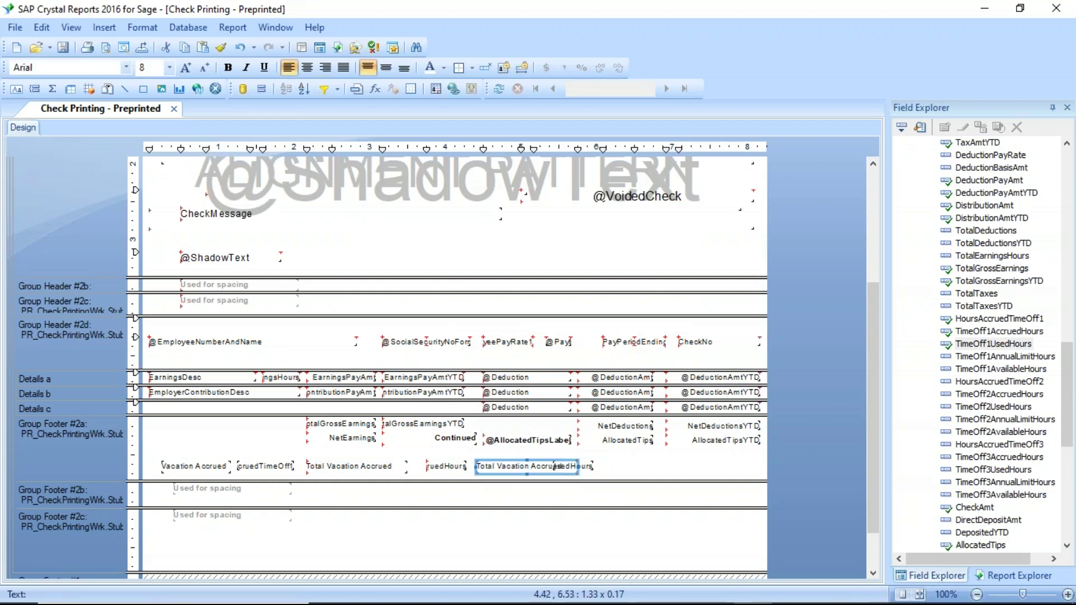
# - Change the pasted label to 'Vacation Used' and narrow it to fit the text
pyautogui.doubleClick(495, 466)
pyautogui.press('Delete')
pyautogui.press('Delete')
pyautogui.press('Delete')
pyautogui.press('Delete')
pyautogui.press('Delete')
pyautogui.press('Delete')
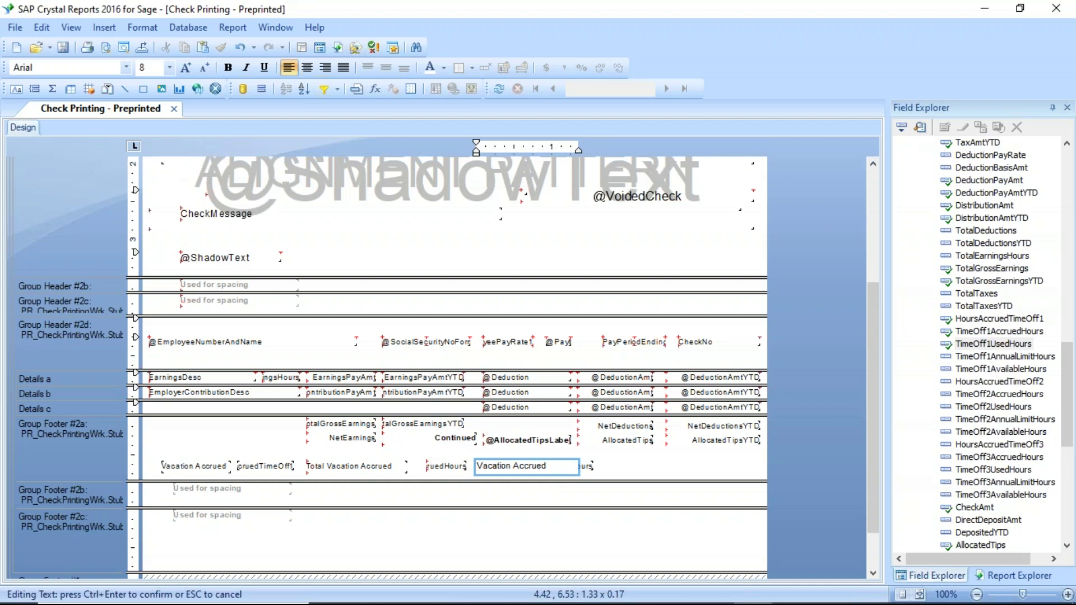
pyautogui.press('BackSpace')
pyautogui.press('BackSpace')
pyautogui.press('BackSpace')
pyautogui.click(608, 474)
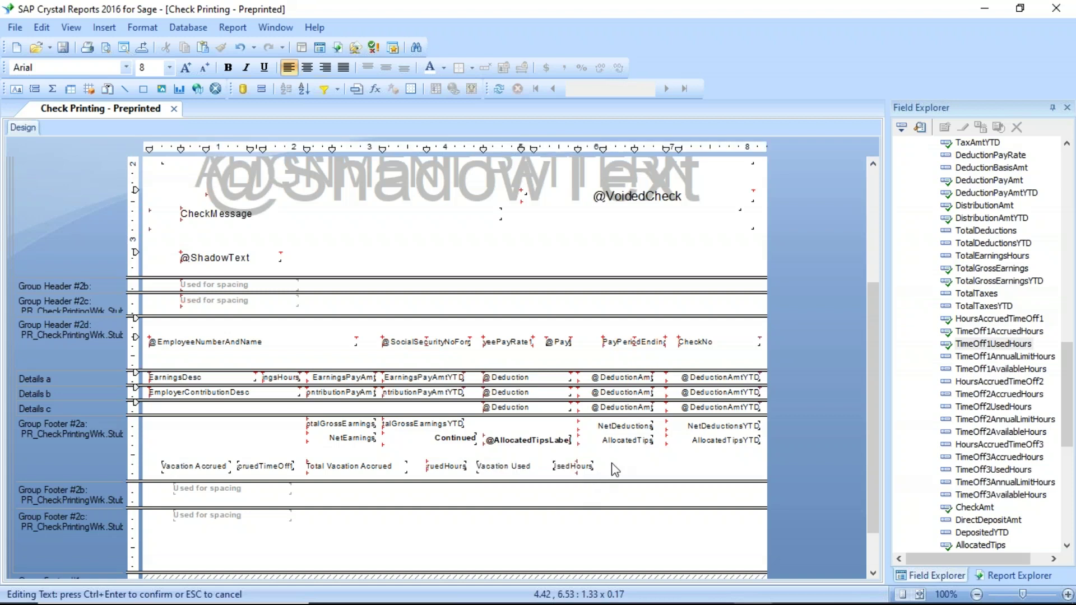
pyautogui.click(530, 473)
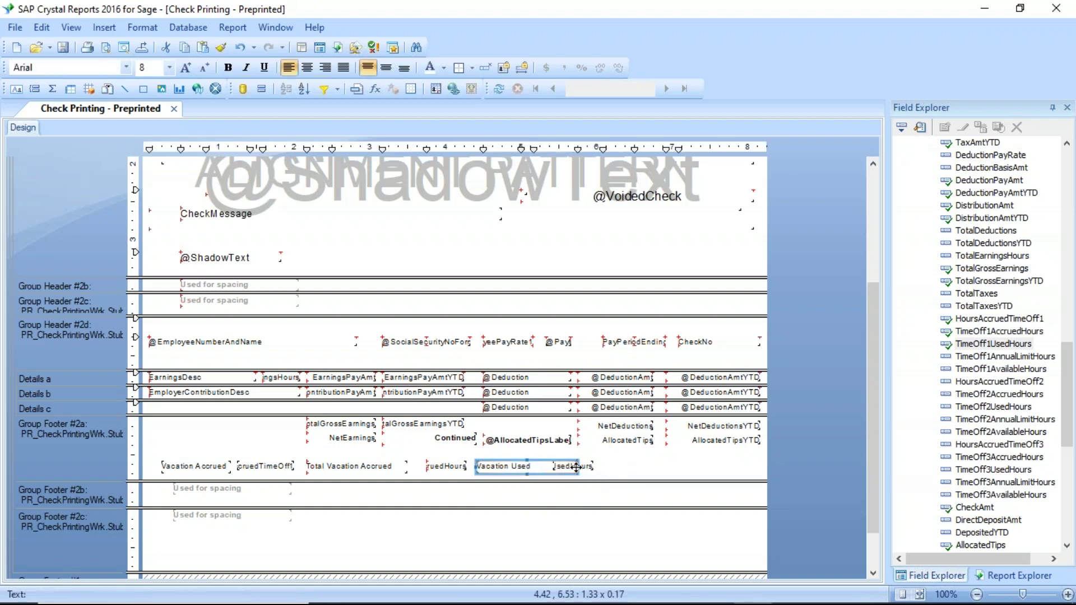
pyautogui.moveTo(570, 466)
pyautogui.mouseDown()
pyautogui.moveTo(533, 466)
pyautogui.moveTo(558, 469)
pyautogui.mouseUp()
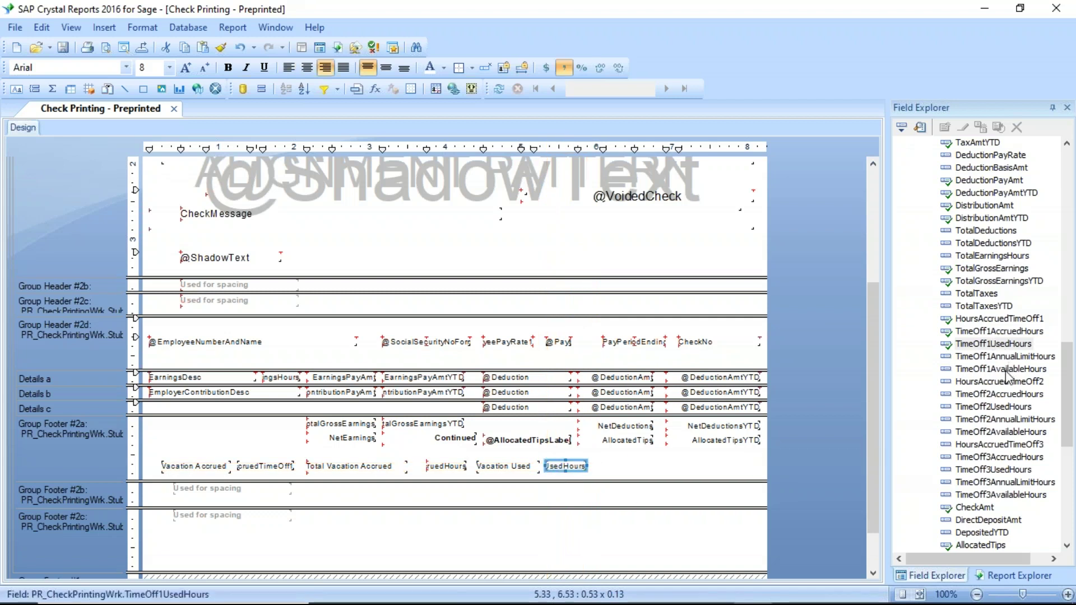
# - Add TimeOff1AvailableHours at 8 points and paste a copy of the Vacation Used label before it
pyautogui.moveTo(1003, 369); pyautogui.dragTo(695, 473)
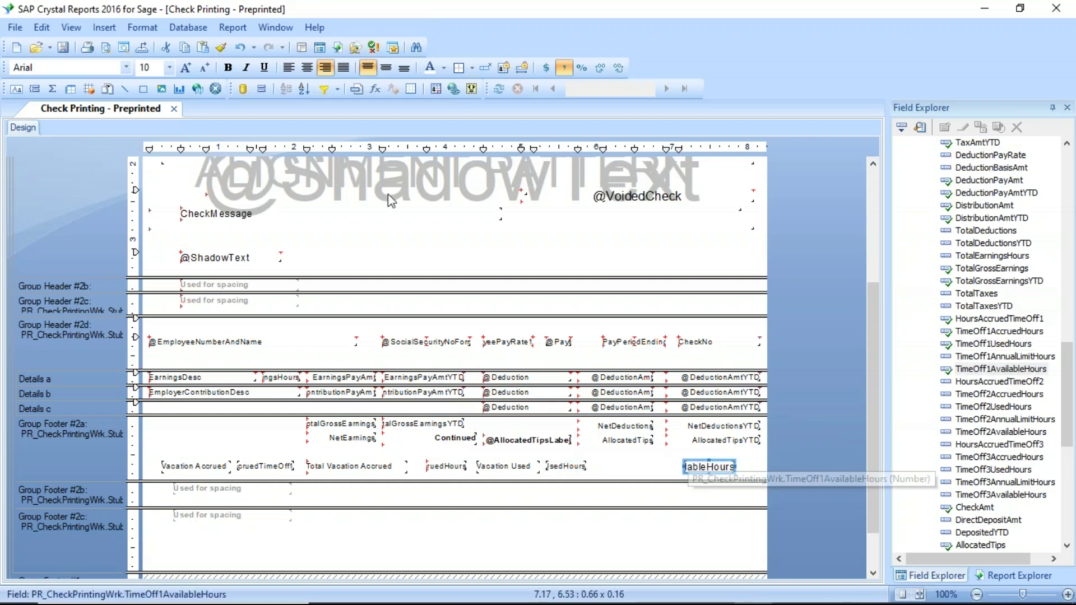
pyautogui.click(204, 67)
pyautogui.click(204, 67)
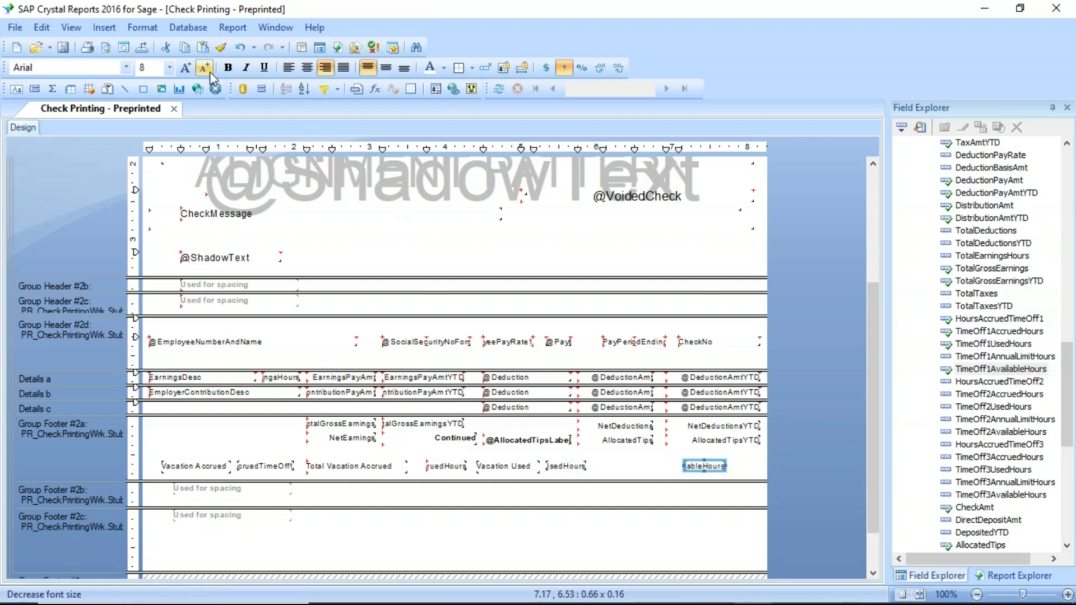
pyautogui.click(524, 467)
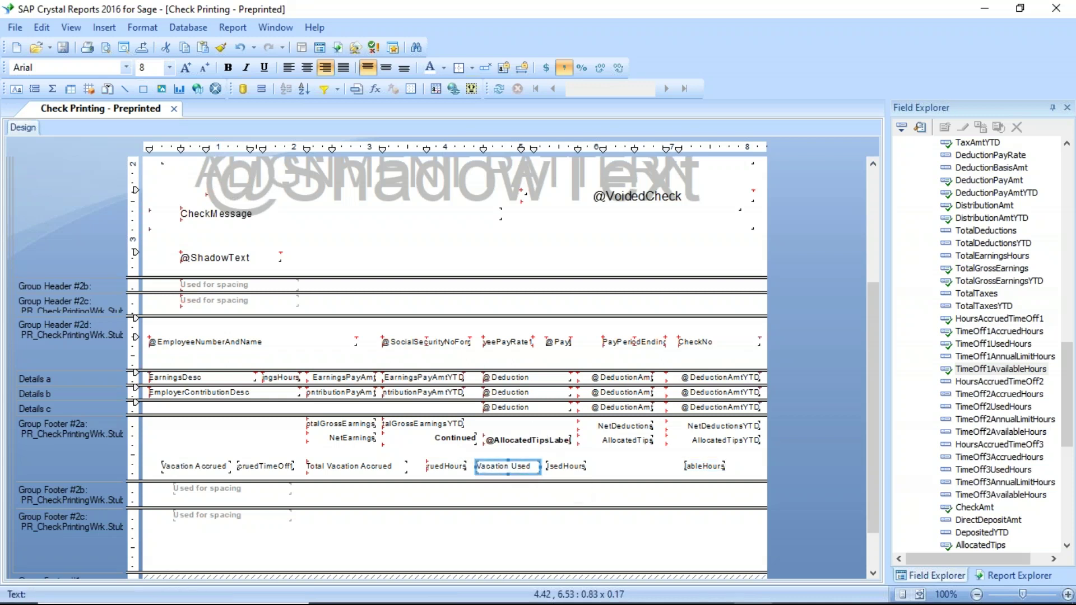
pyautogui.rightClick(507, 465)
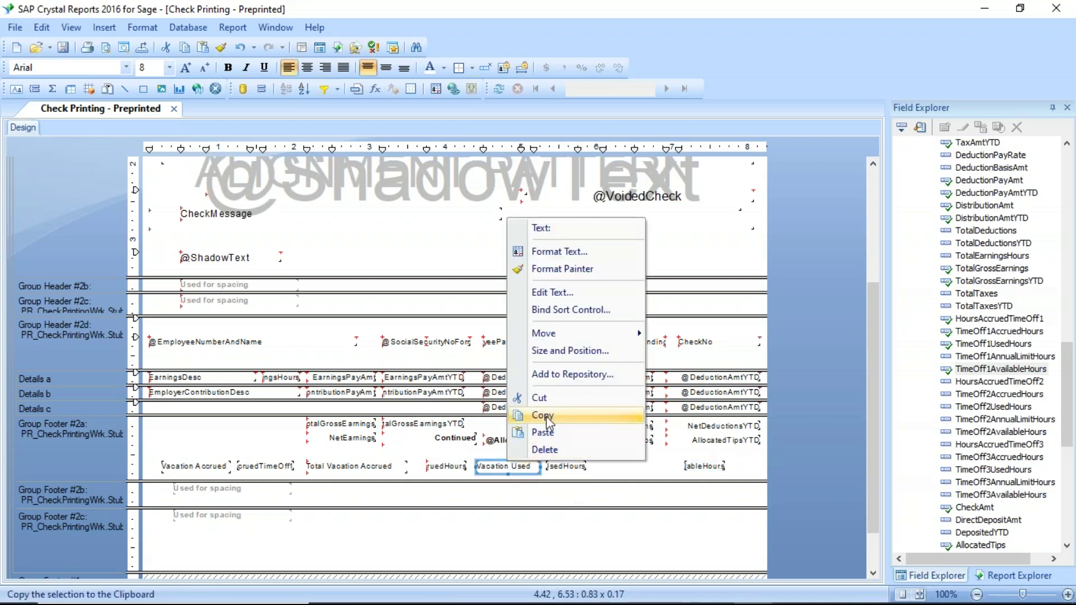
pyautogui.click(548, 415)
pyautogui.rightClick(620, 469)
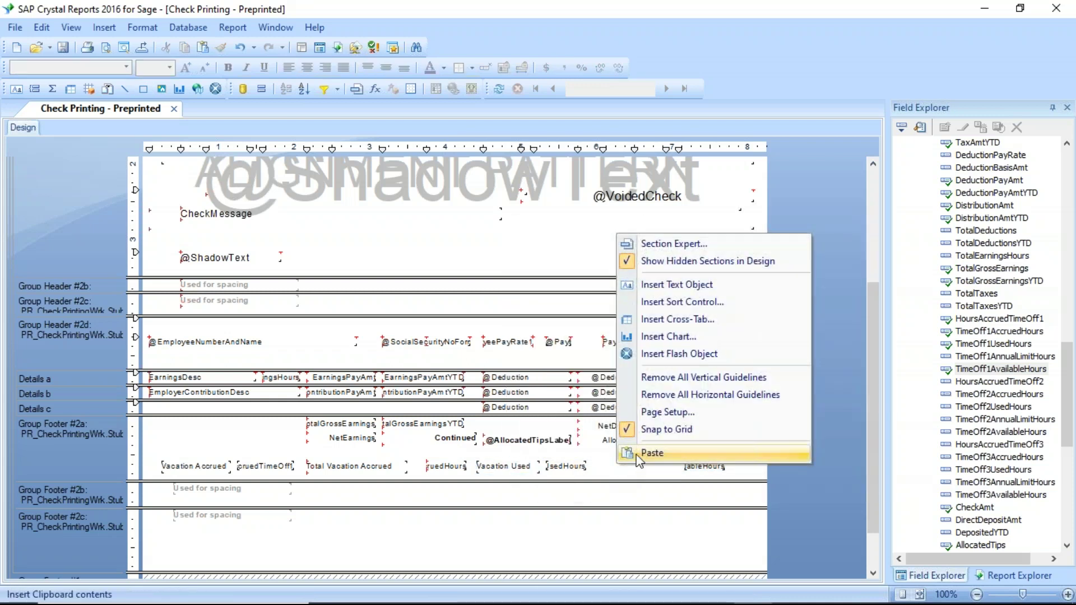
pyautogui.click(645, 452)
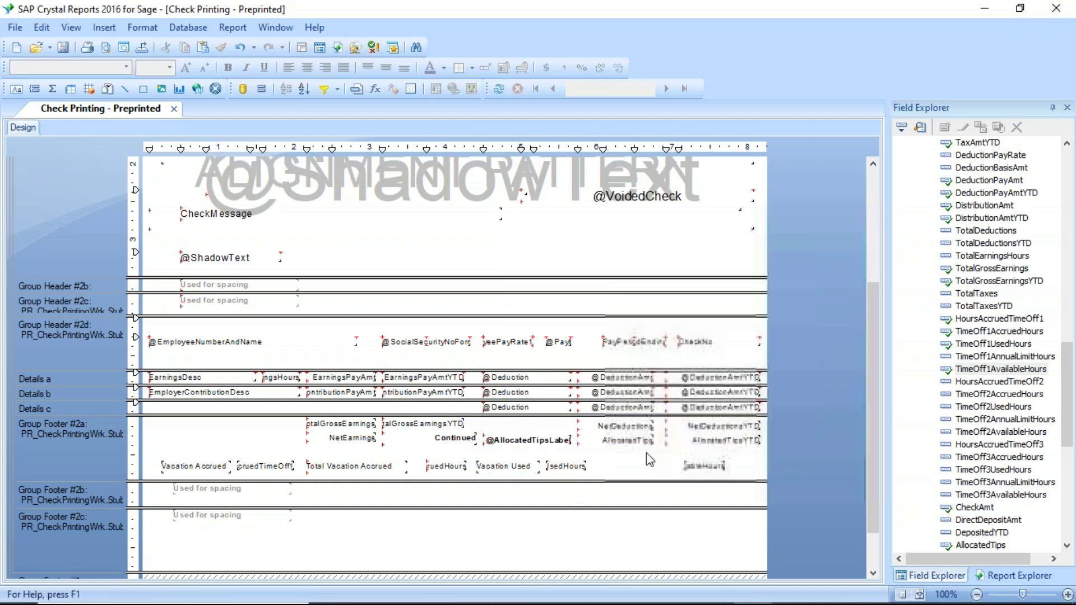
pyautogui.click(615, 469)
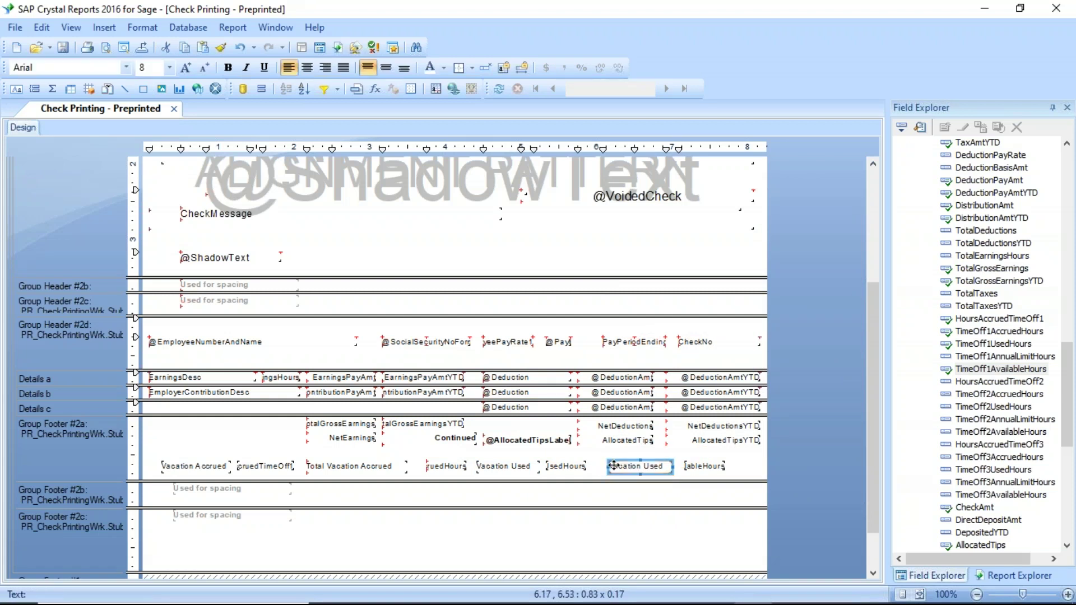
# - Change the pasted label to 'Vacation Available' and align it before the available hours field
pyautogui.doubleClick(633, 468)
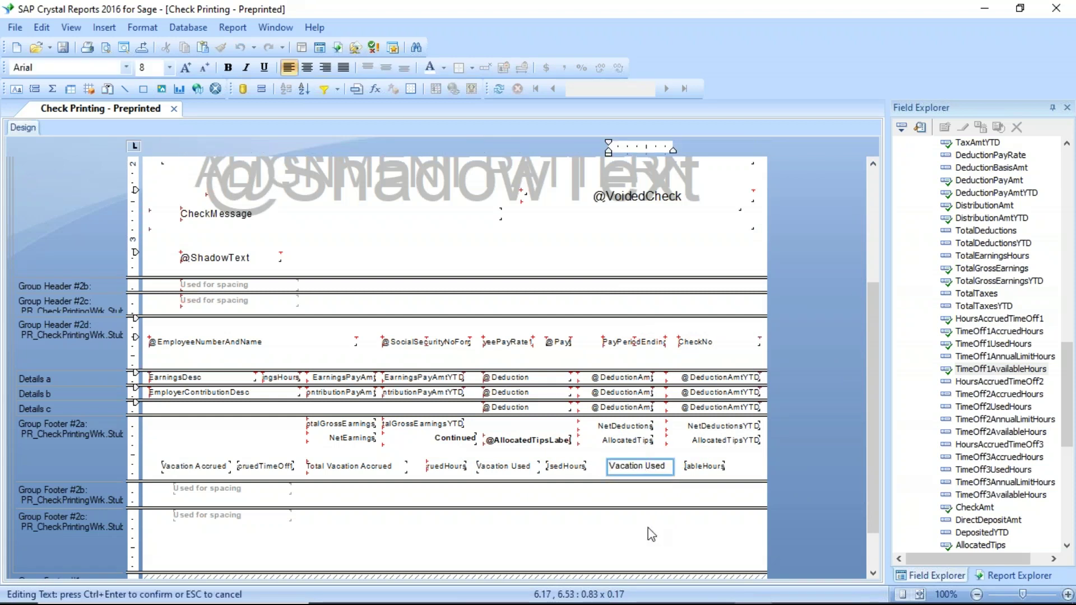
pyautogui.write('A')
pyautogui.press('BackSpace')
pyautogui.press('BackSpace')
pyautogui.press('BackSpace')
pyautogui.press('BackSpace')
pyautogui.press('BackSpace')
pyautogui.press('BackSpace')
pyautogui.press('BackSpace')
pyautogui.press('BackSpace')
pyautogui.press('BackSpace')
pyautogui.press('BackSpace')
pyautogui.write('Available')
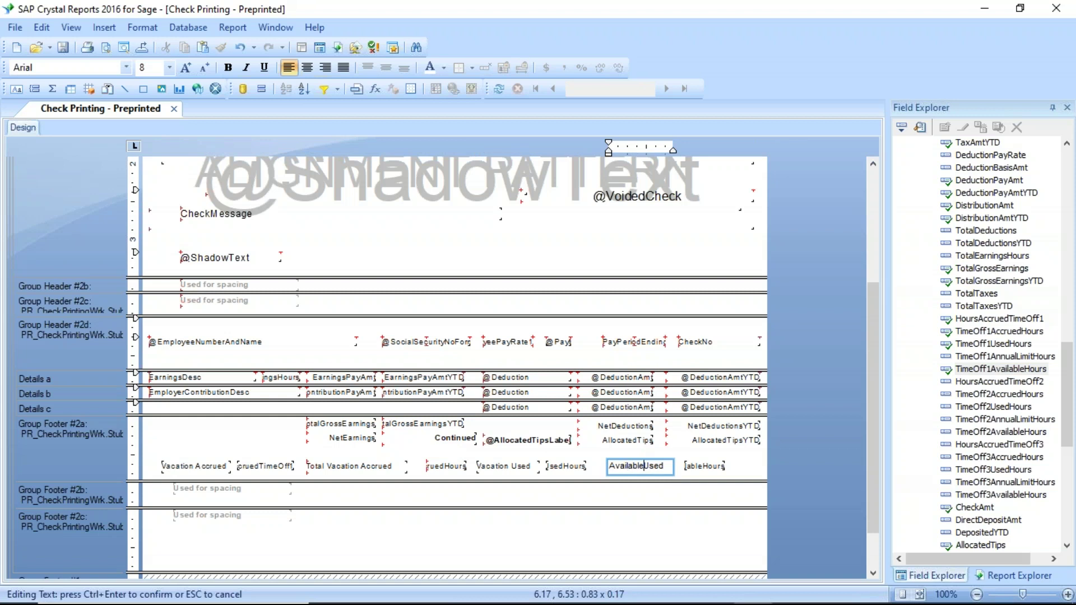
pyautogui.press('Delete')
pyautogui.press('Delete')
pyautogui.press('Delete')
pyautogui.press('Delete')
pyautogui.press('Escape')
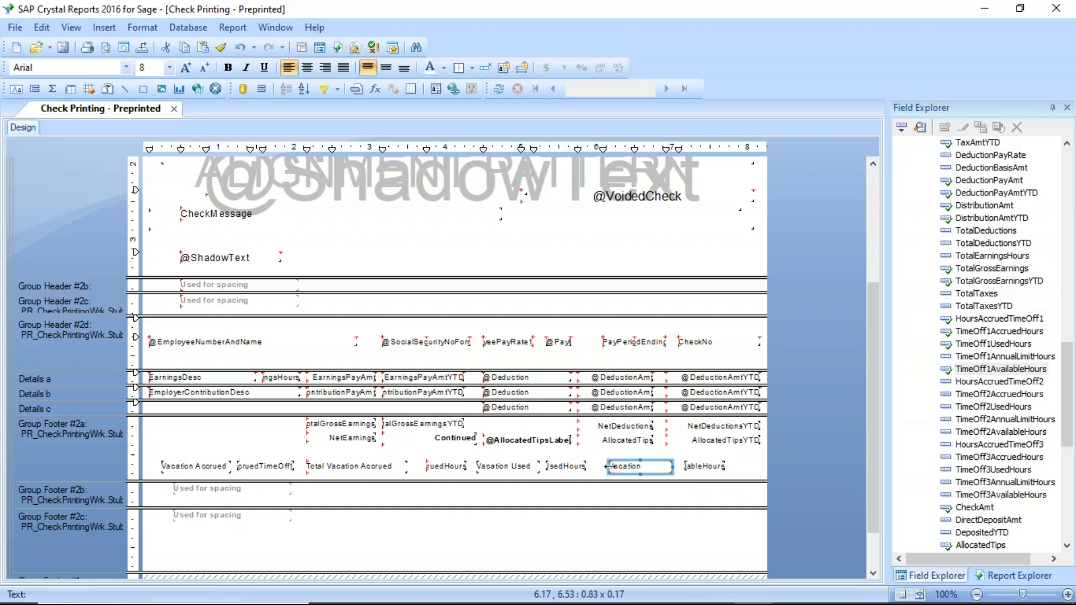
pyautogui.moveTo(608, 467)
pyautogui.mouseDown()
pyautogui.moveTo(598, 475)
pyautogui.moveTo(618, 470)
pyautogui.moveTo(588, 467)
pyautogui.mouseUp()
pyautogui.click(749, 463)
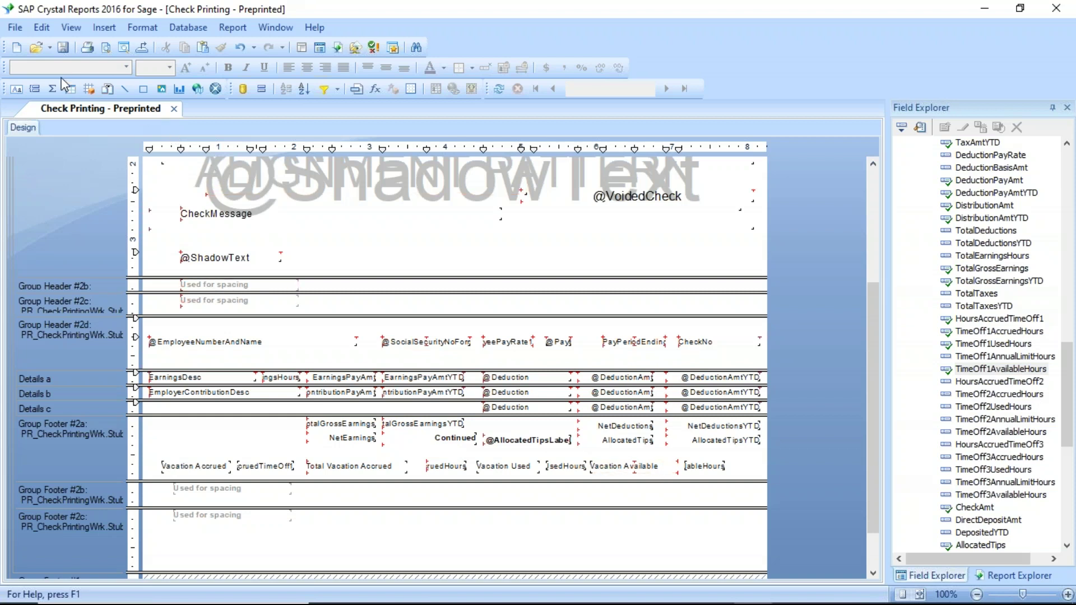
# - Exit Crystal Reports, saving the changes to PR_Check1.rpt
pyautogui.click(15, 27)
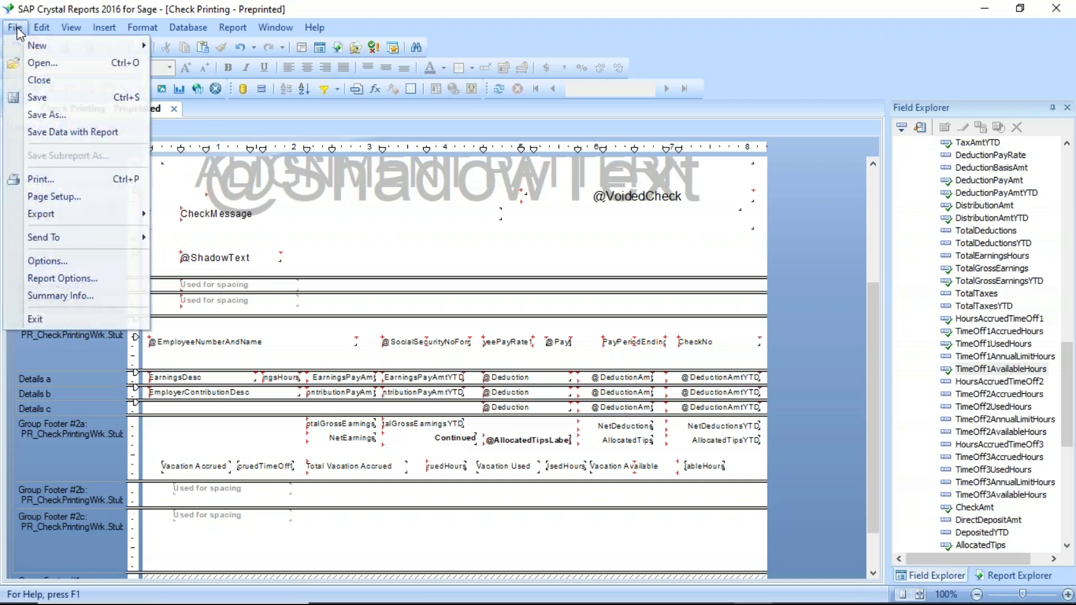
pyautogui.click(55, 318)
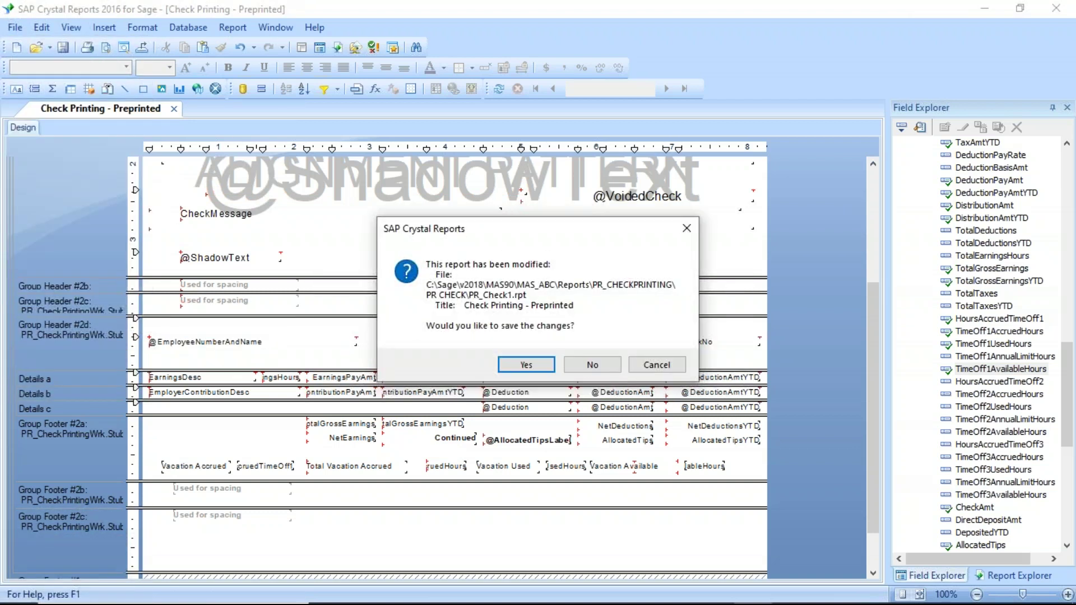
pyautogui.click(526, 365)
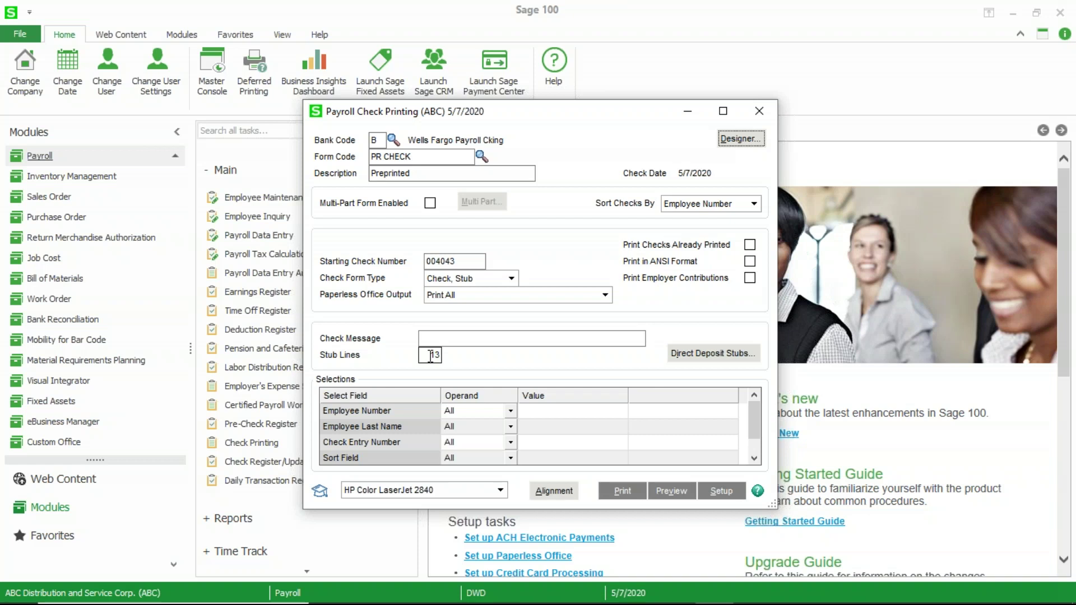
# - Choose the 'Check, Stub, Stub' form type and preview the payroll checks, acknowledging the warning
pyautogui.click(511, 278)
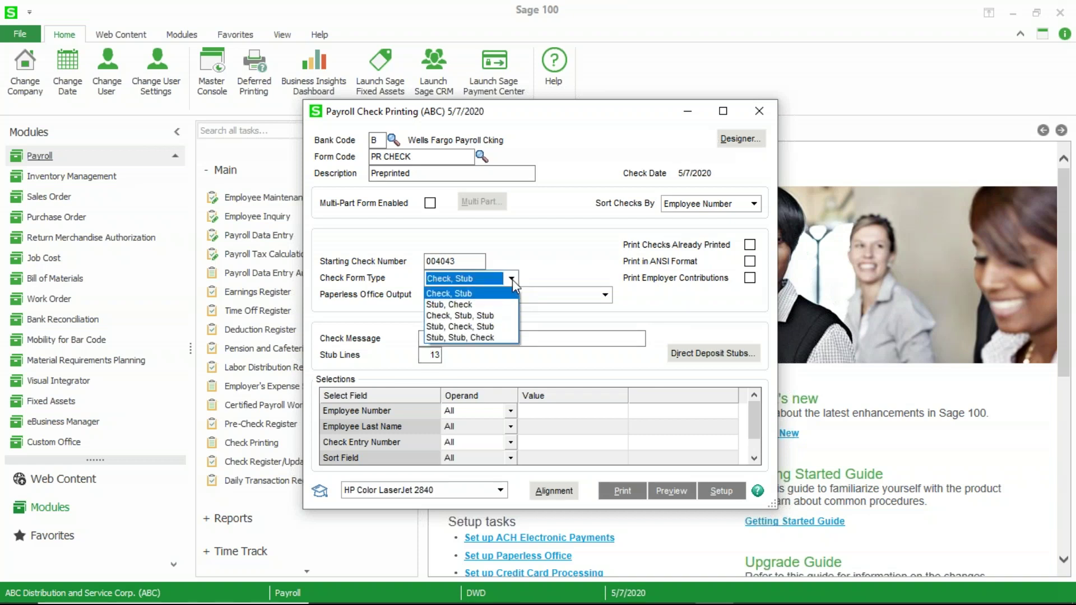
pyautogui.click(496, 315)
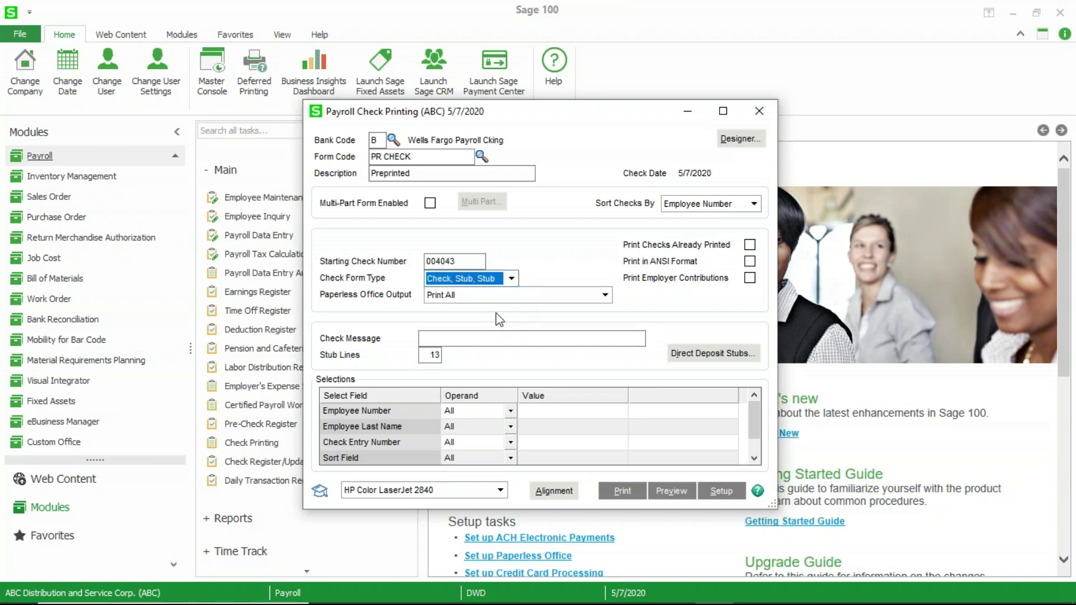
pyautogui.click(672, 495)
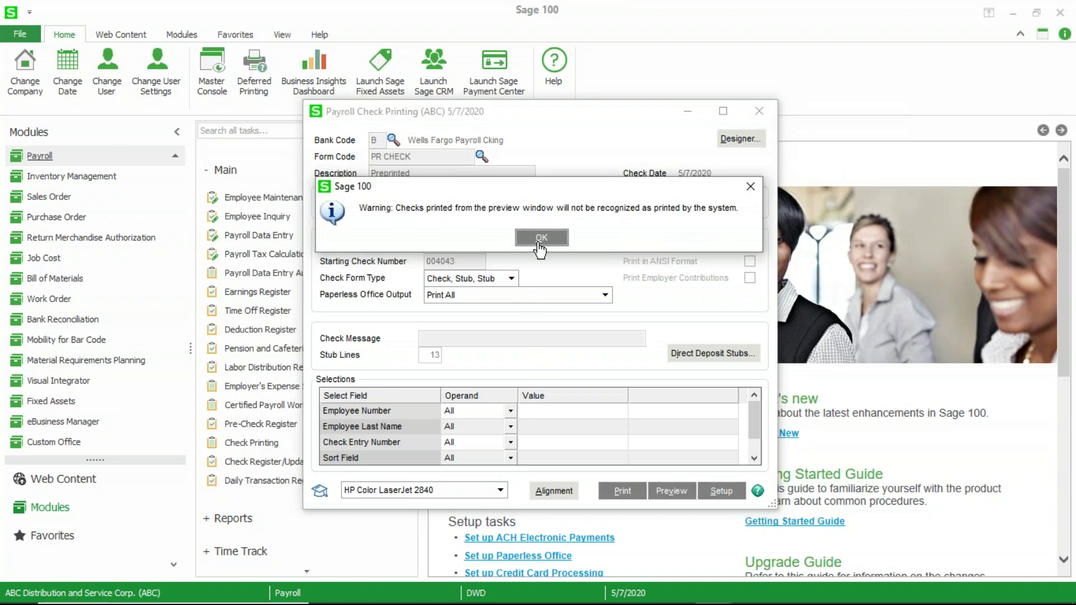
pyautogui.click(542, 239)
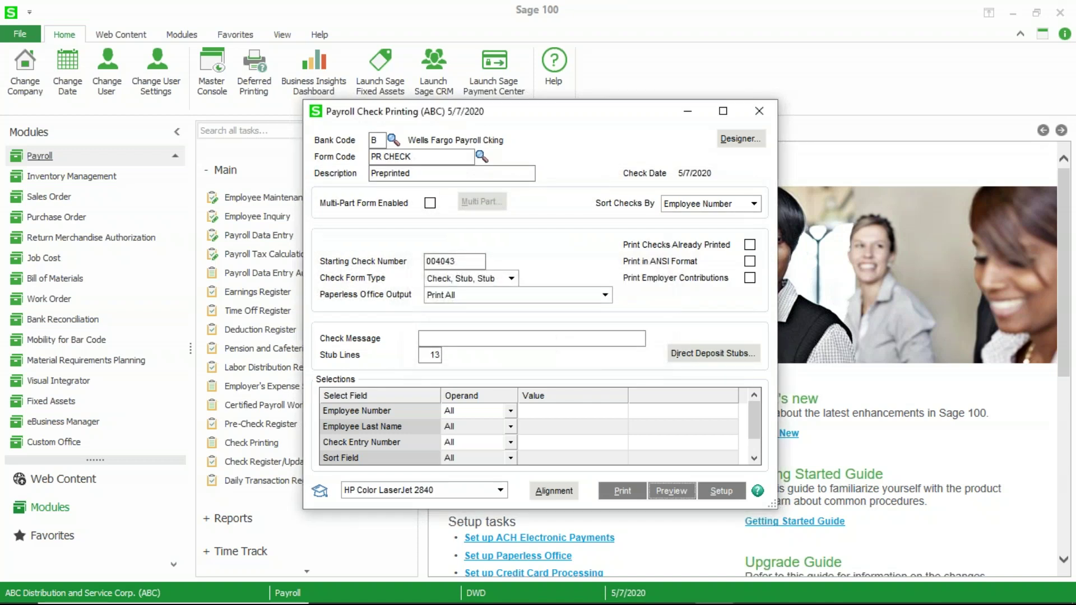
# - Page through the full-screen preview to see the vacation totals spilling onto second pages, then close it
pyautogui.click(671, 491)
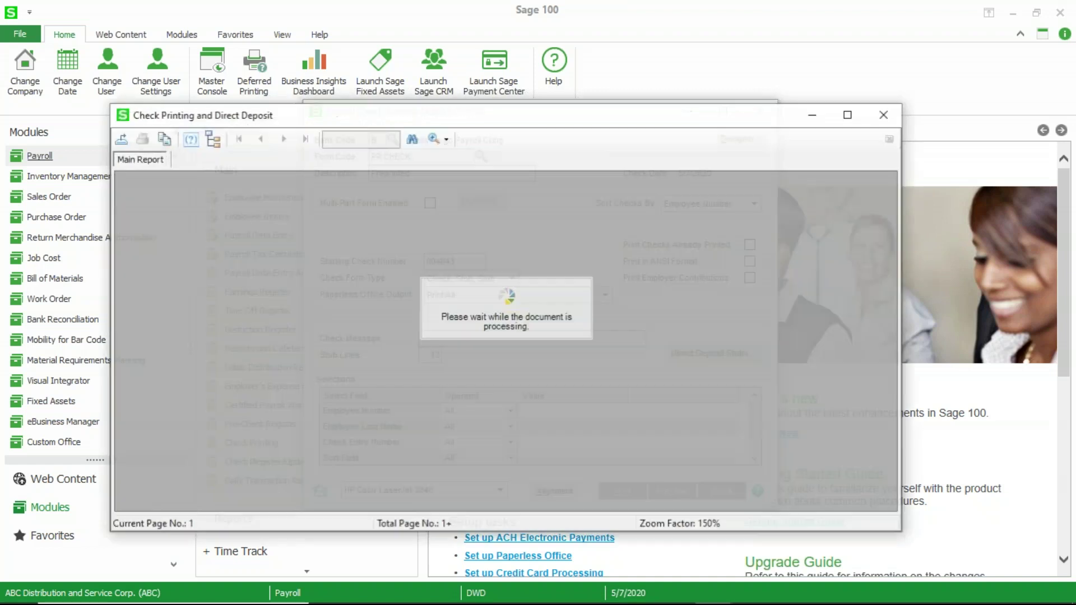
pyautogui.click(848, 114)
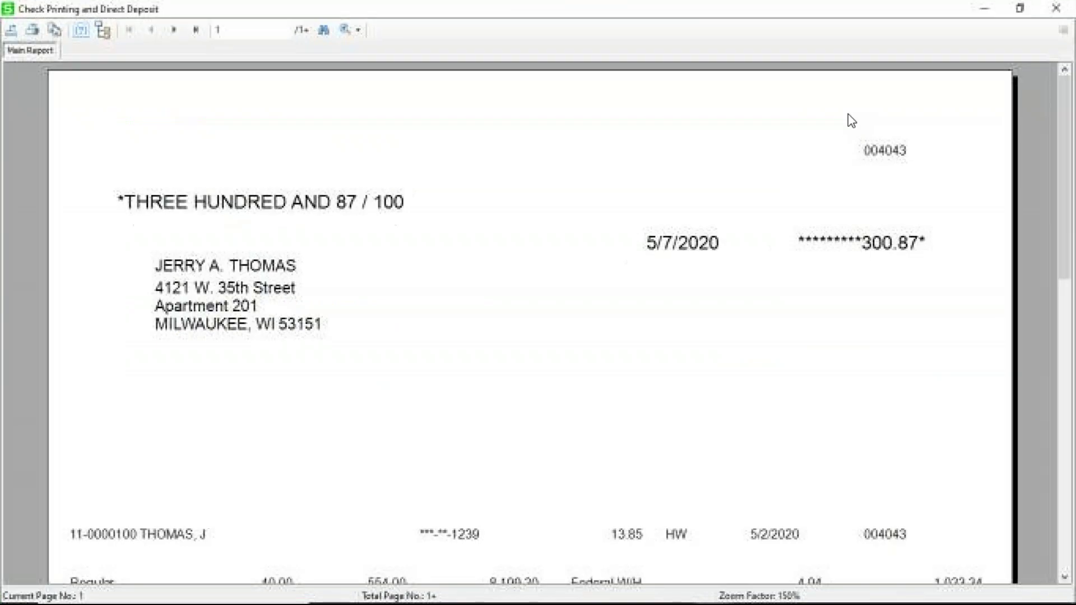
pyautogui.scroll(-7, 773, 343)
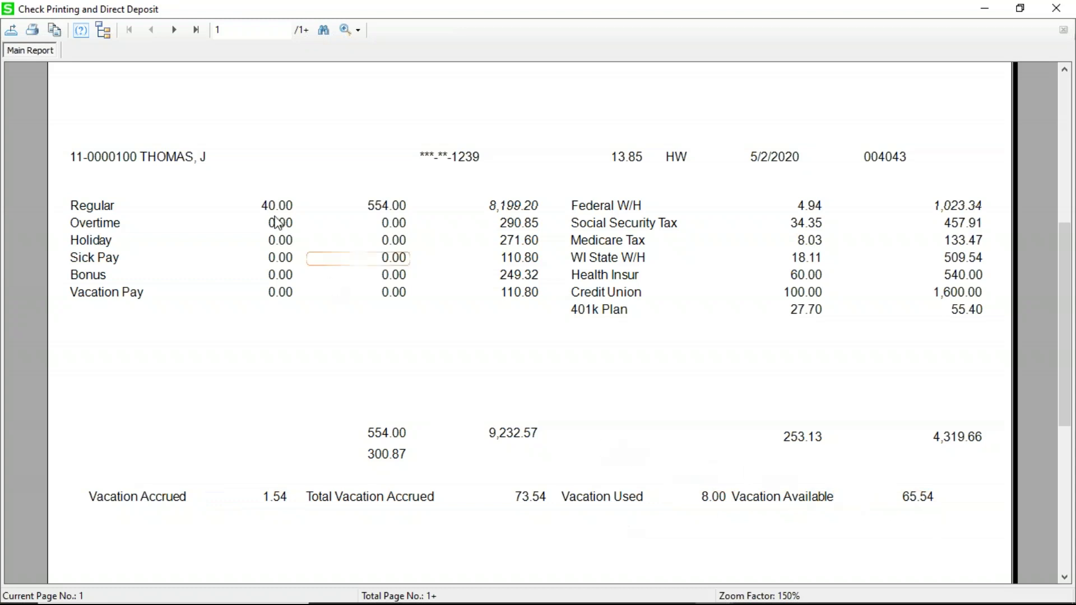
pyautogui.click(174, 31)
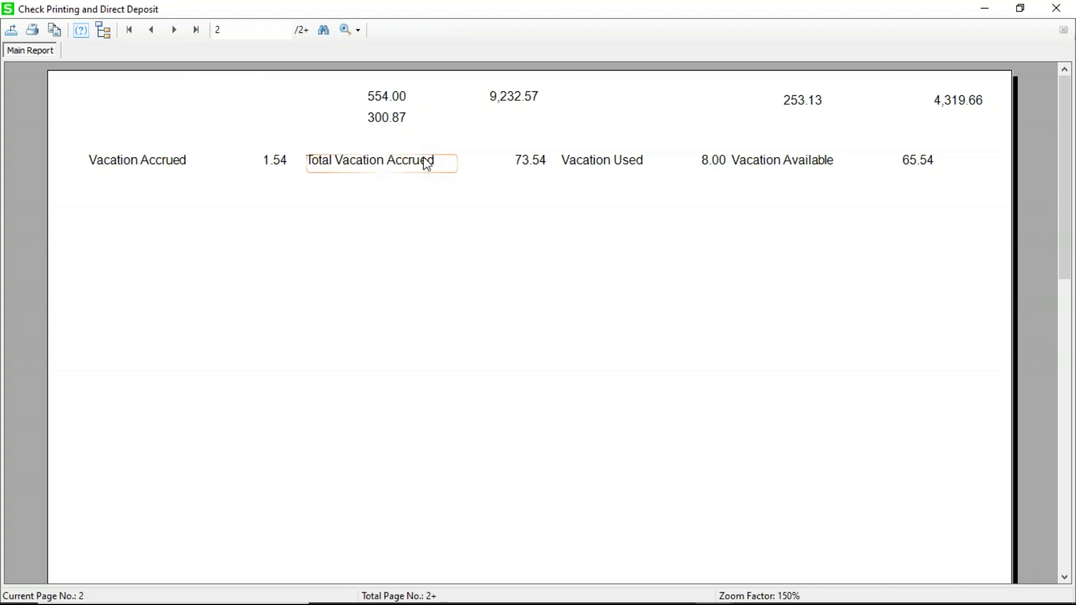
pyautogui.click(175, 30)
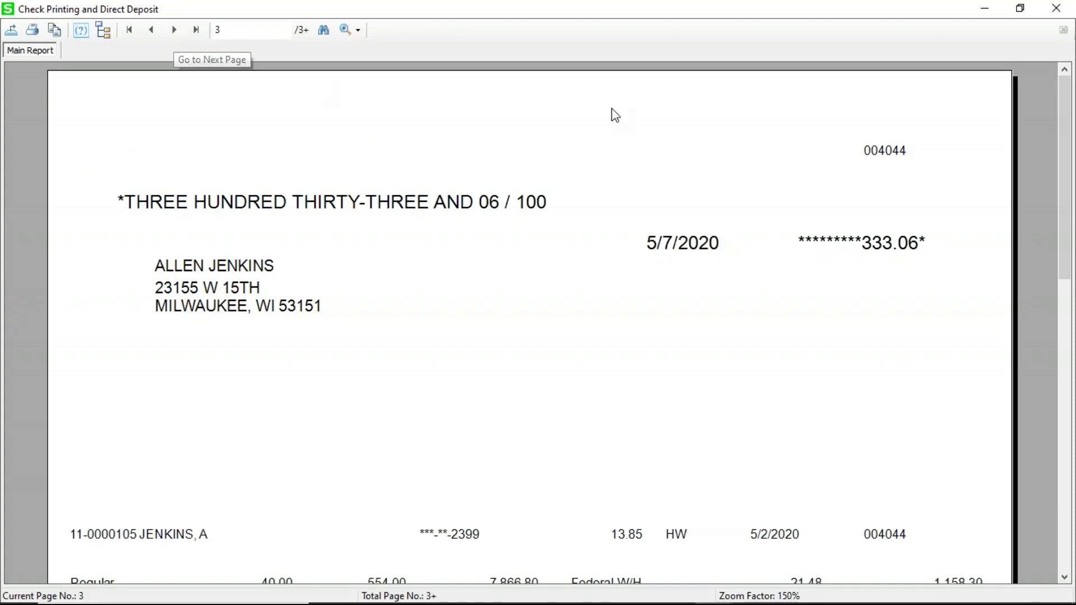
pyautogui.click(174, 31)
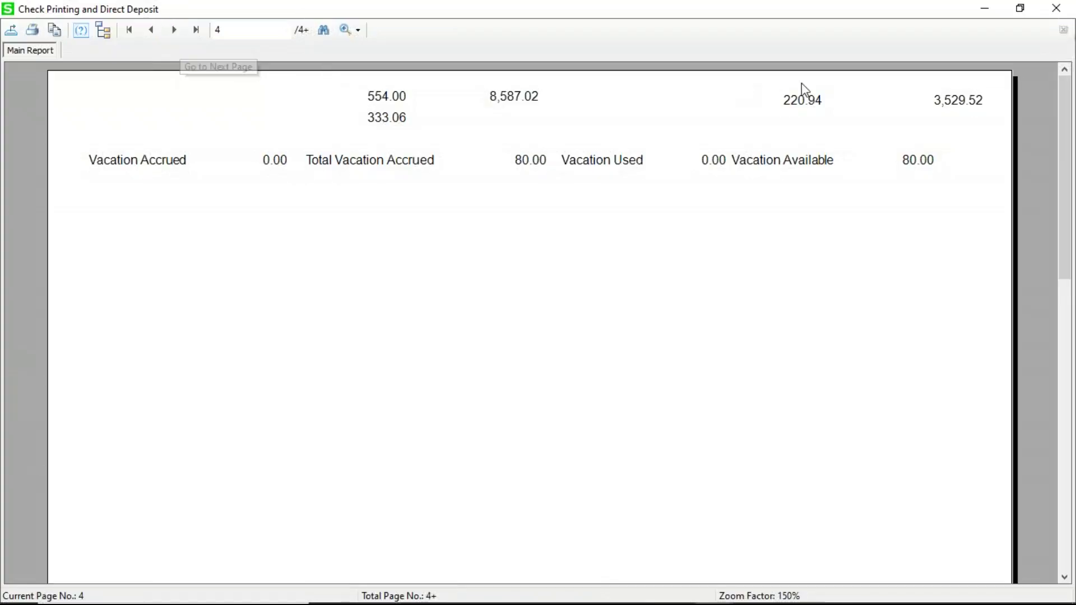
pyautogui.click(1056, 7)
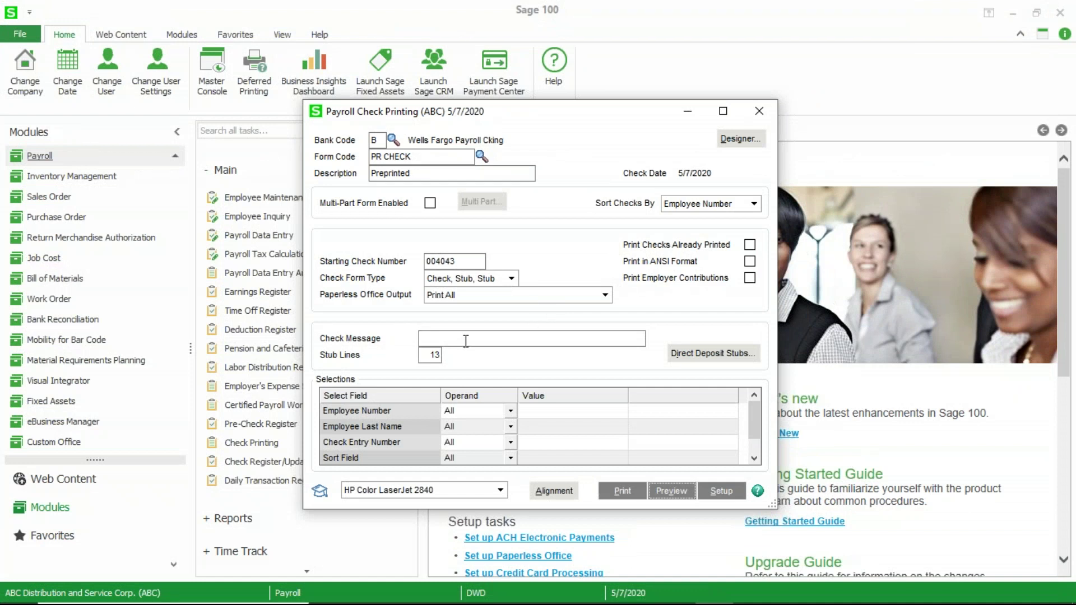
# - Change the Stub Lines count from 13 to 11 and dismiss the stub-space reminder
pyautogui.moveTo(433, 357); pyautogui.dragTo(446, 356)
pyautogui.write('1')
pyautogui.press('Tab')
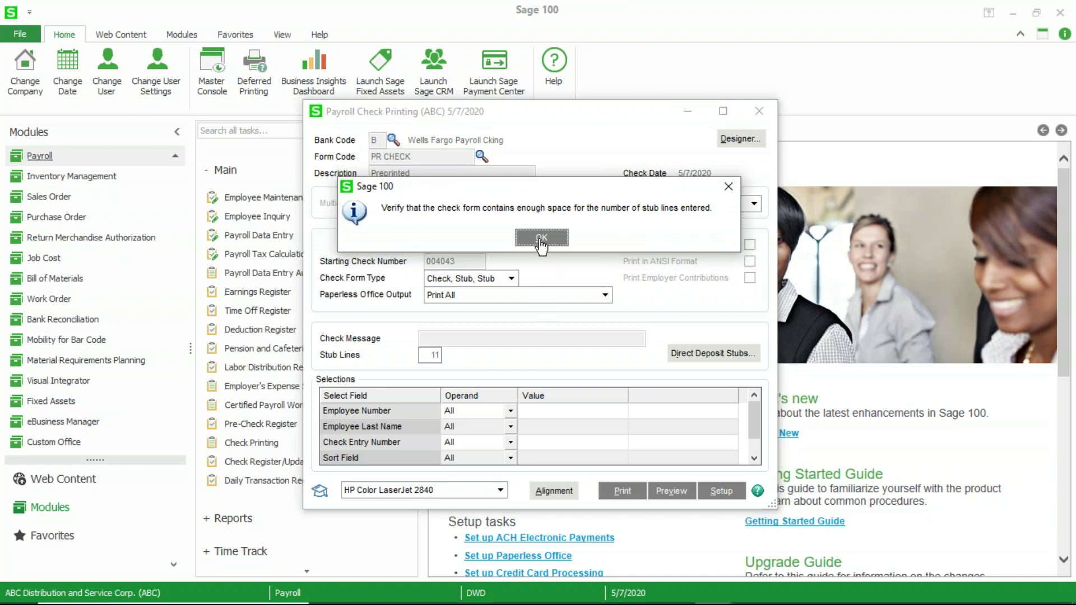
pyautogui.click(541, 239)
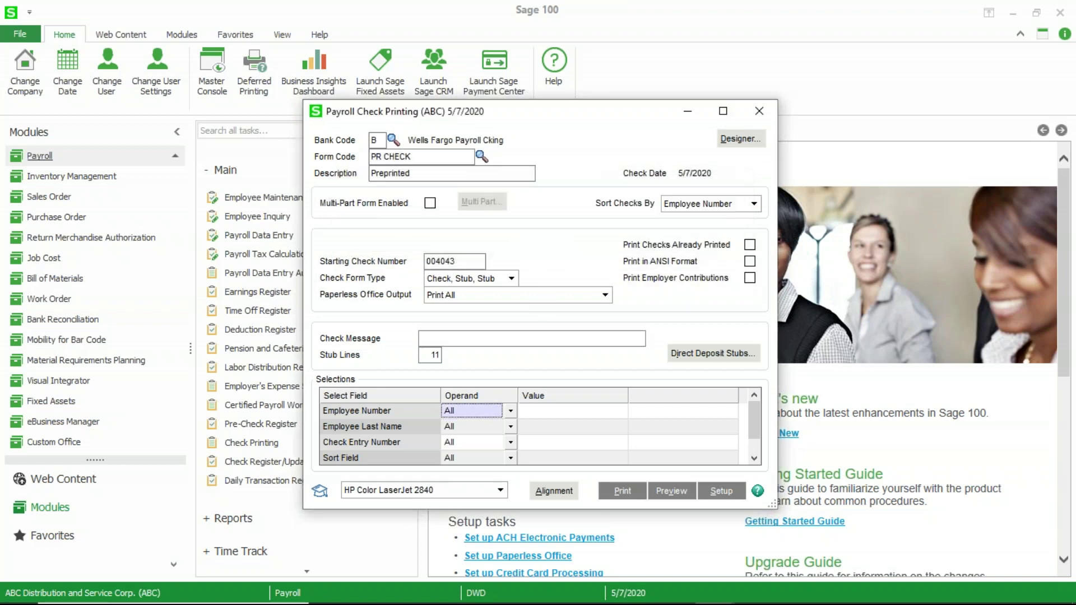
# - Preview the checks with 11 stub lines full screen and inspect the stub
pyautogui.click(671, 493)
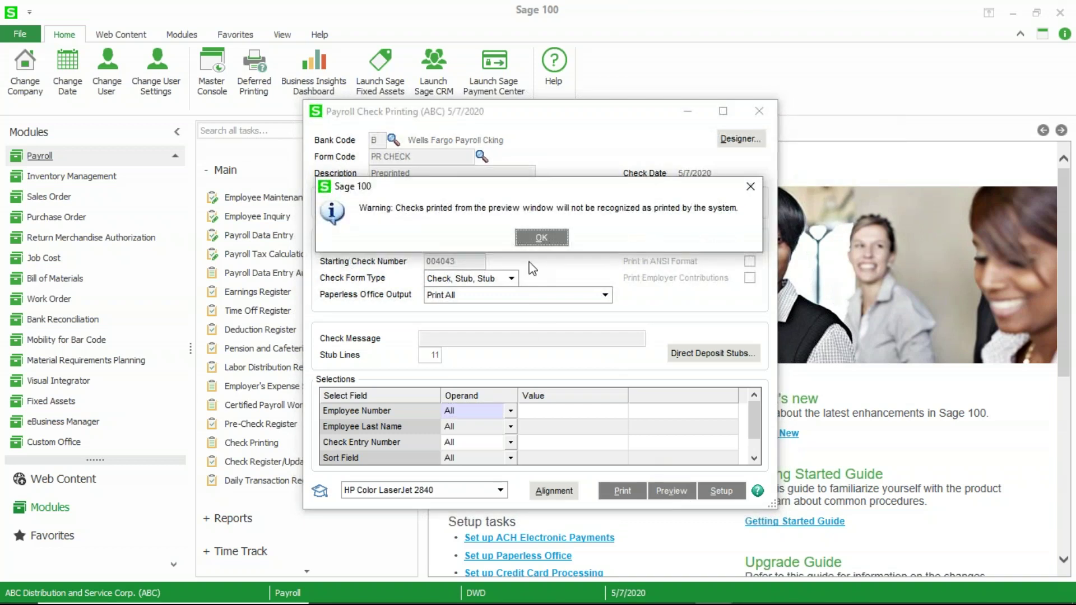
pyautogui.click(539, 238)
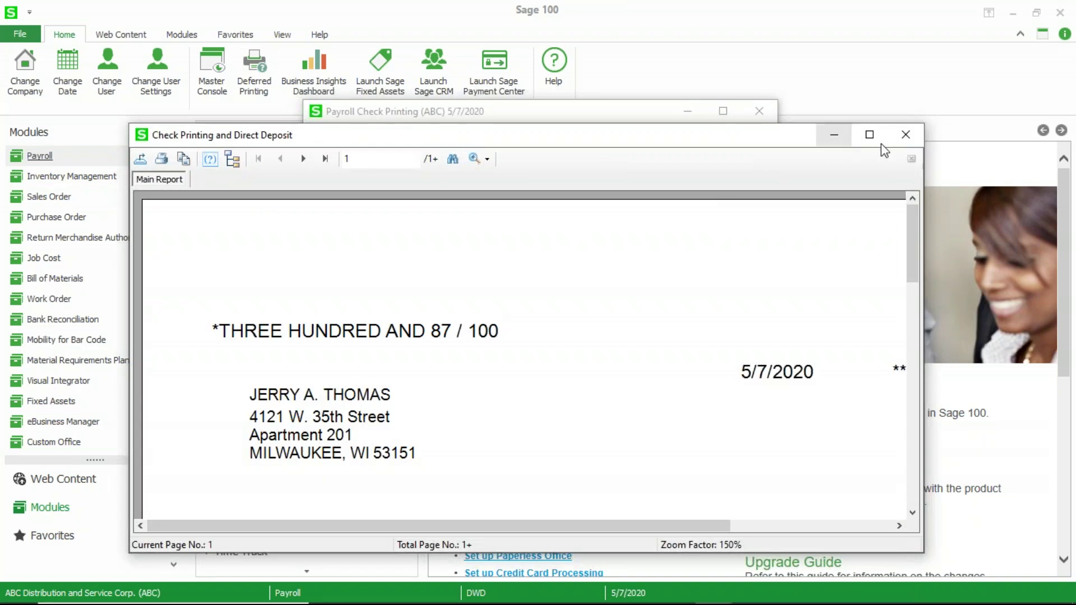
pyautogui.click(869, 134)
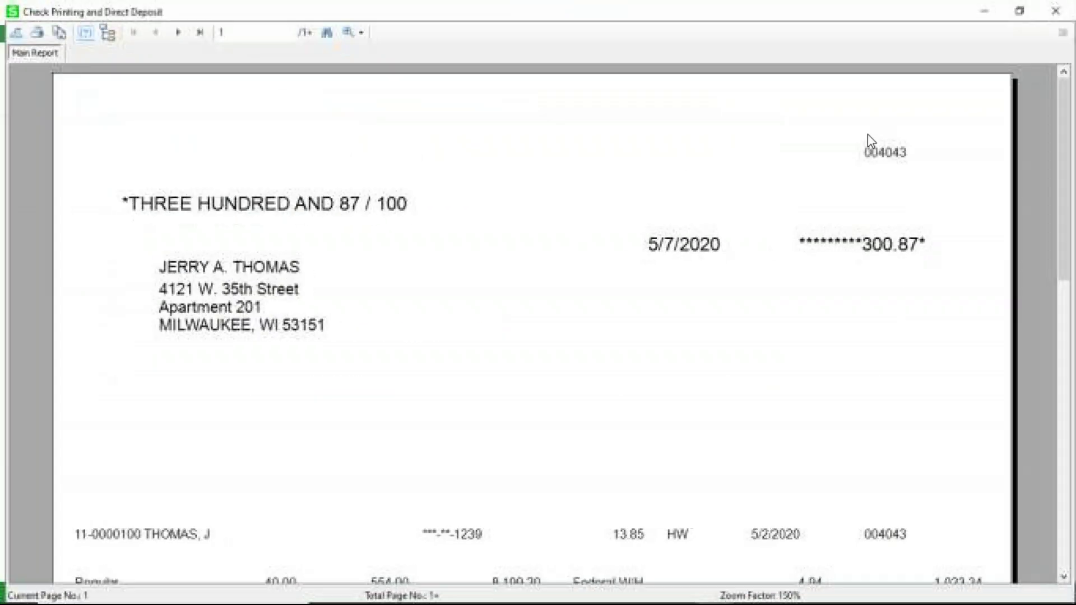
pyautogui.click(581, 346)
pyautogui.scroll(-5, 583, 353)
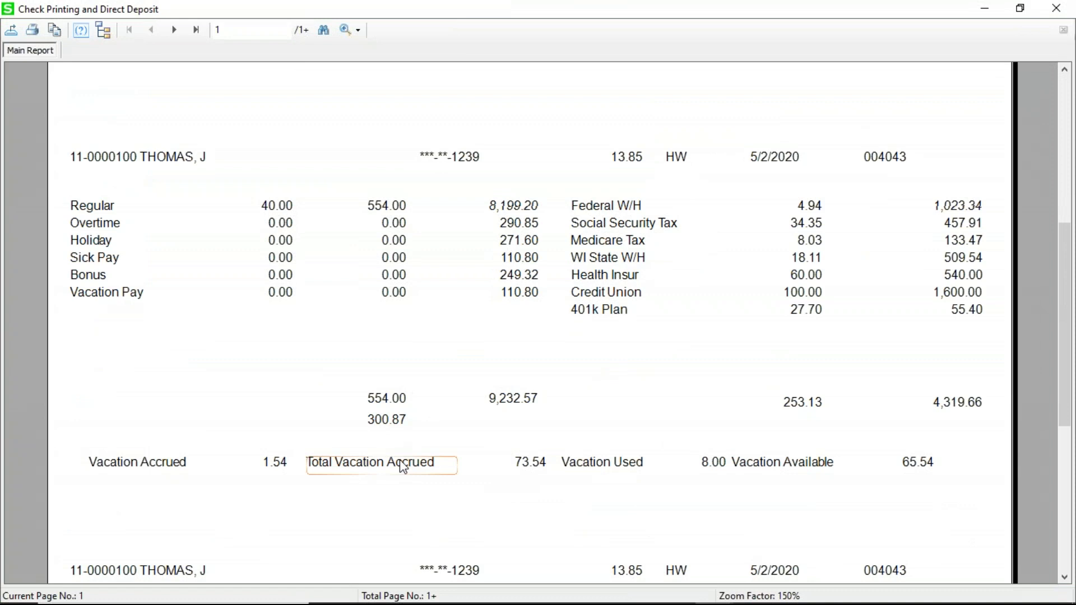
pyautogui.scroll(5, 402, 466)
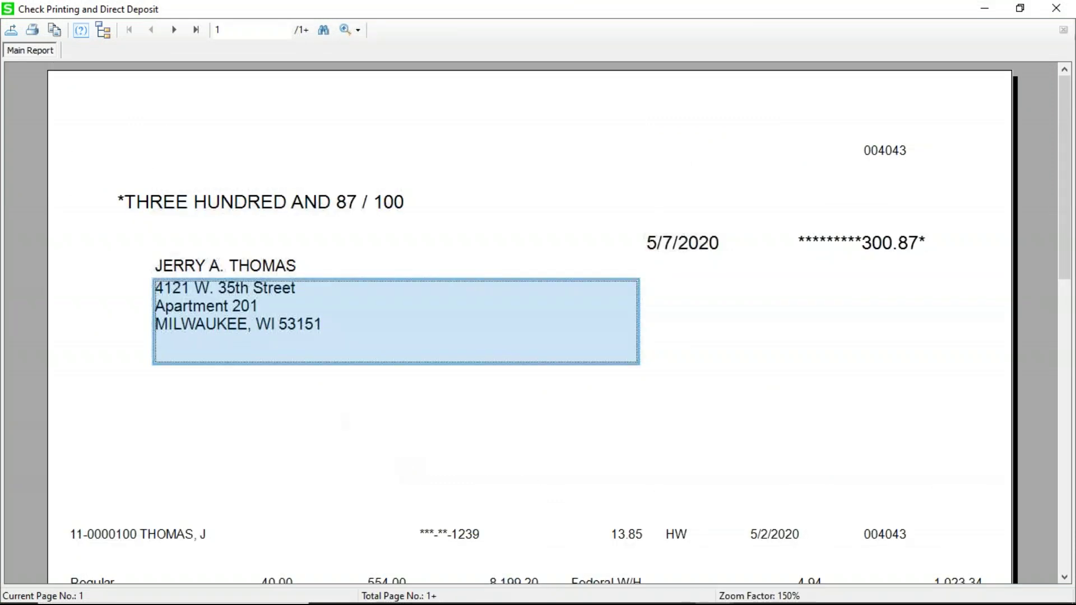
# - Page through the second and third employees' checks, then close the preview
pyautogui.click(174, 30)
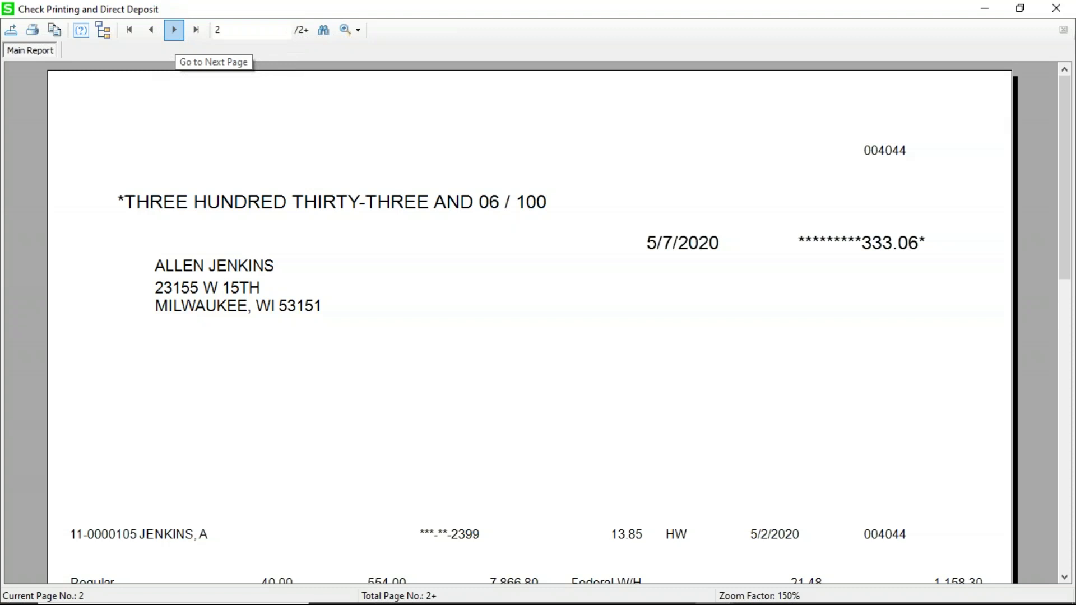
pyautogui.click(174, 30)
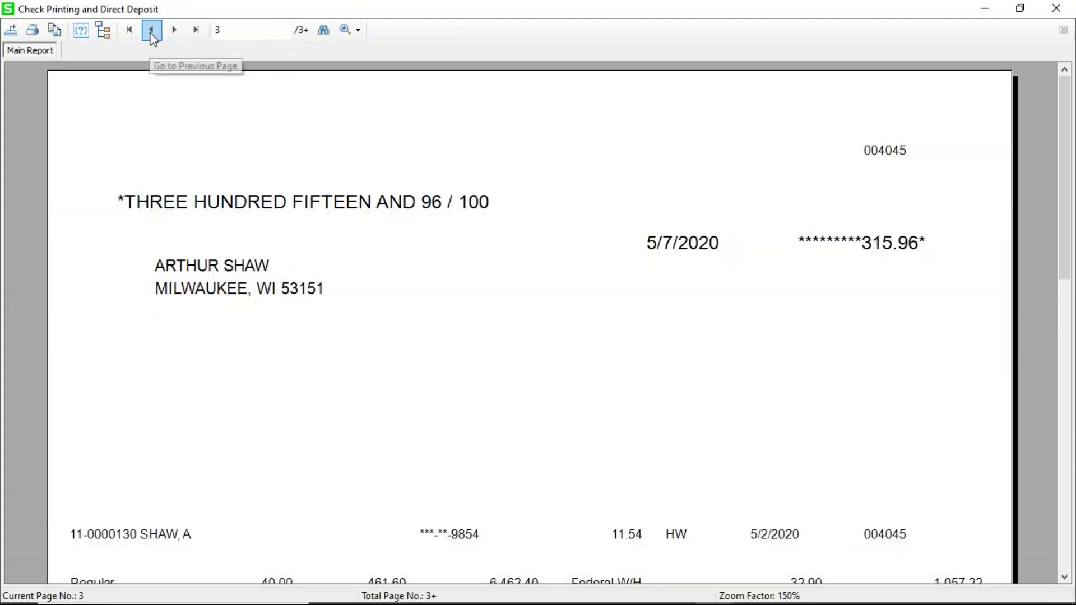
pyautogui.click(152, 30)
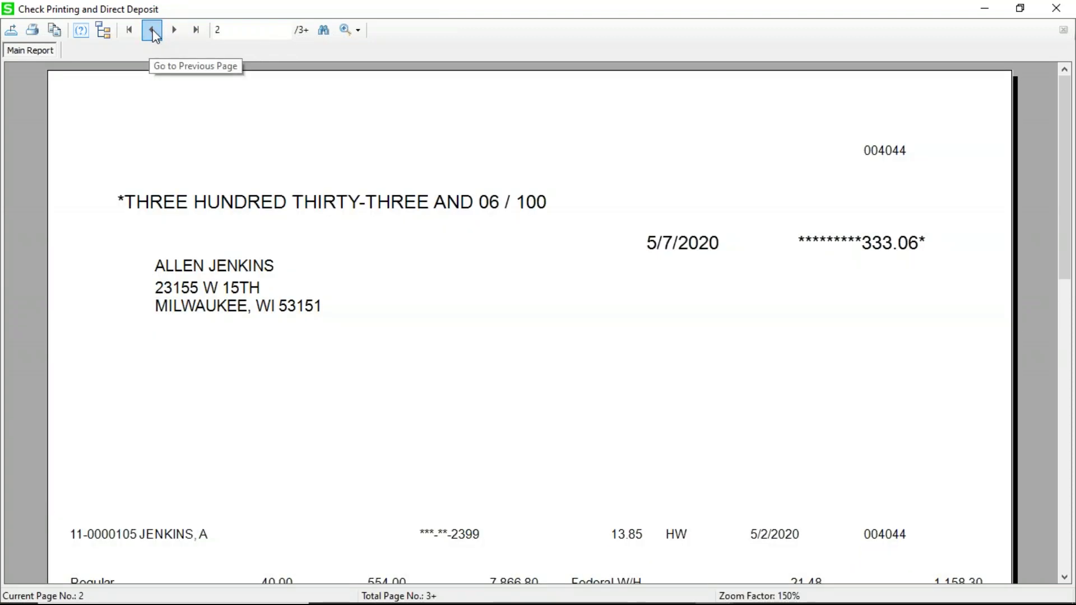
pyautogui.click(1052, 13)
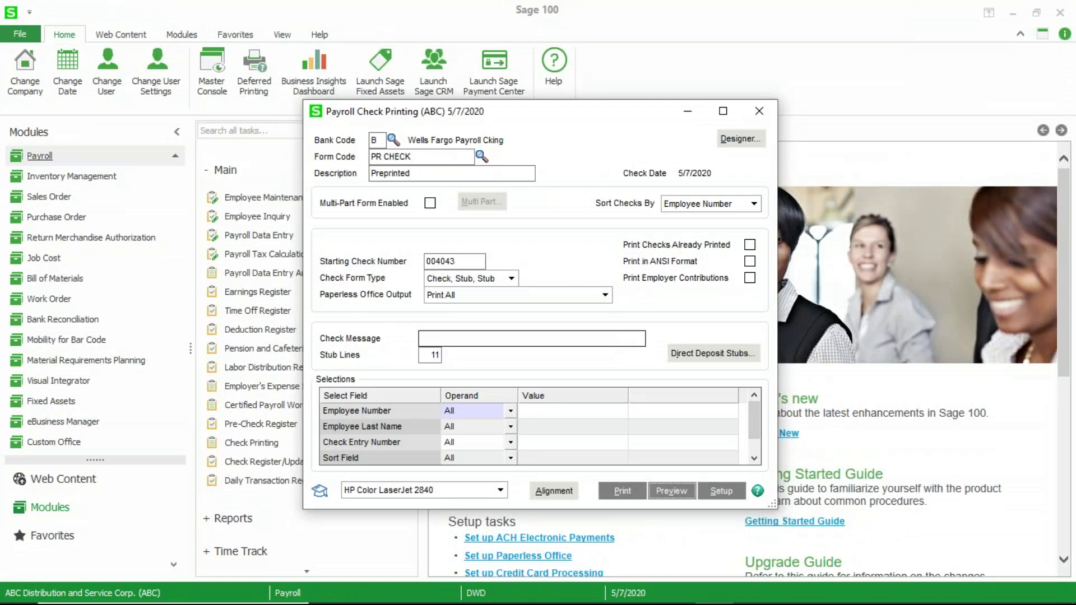